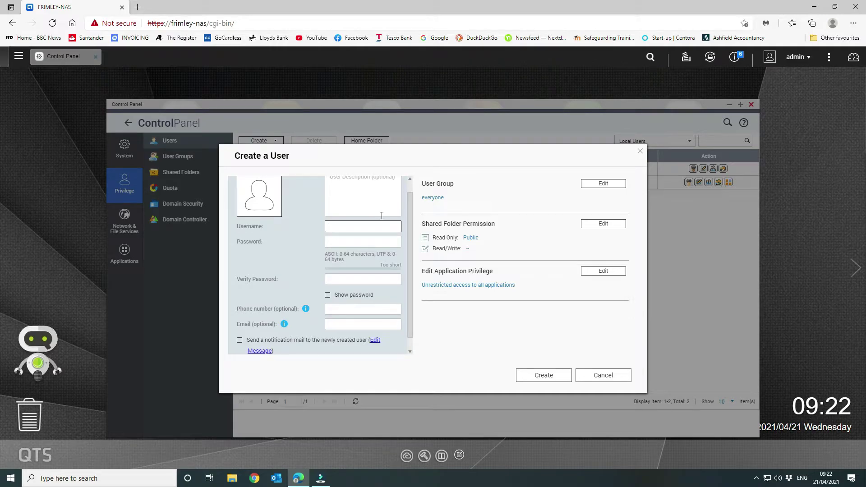
# Step: Create the local user CCTV, entering and confirming its password
pyautogui.write('CTV')
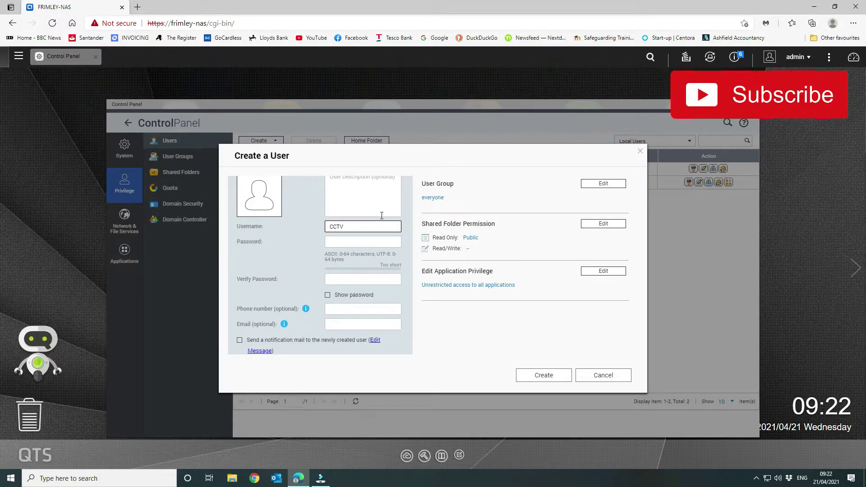
pyautogui.press('Tab')
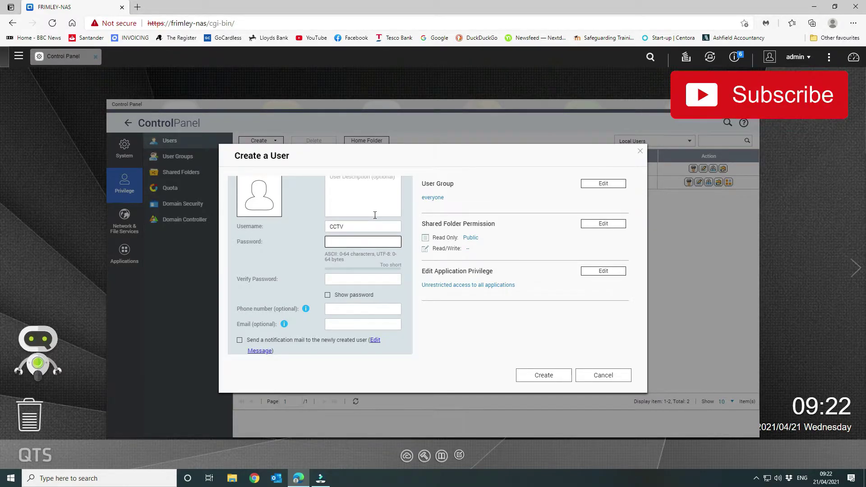
pyautogui.write('••')
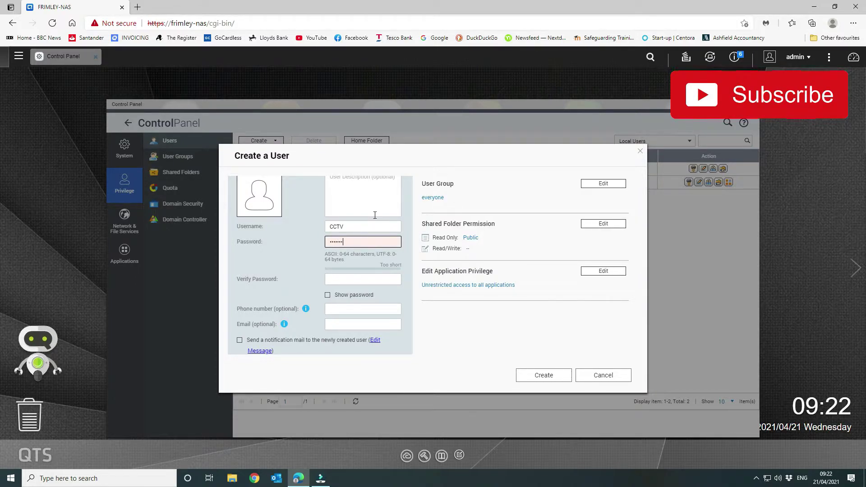
pyautogui.write('••')
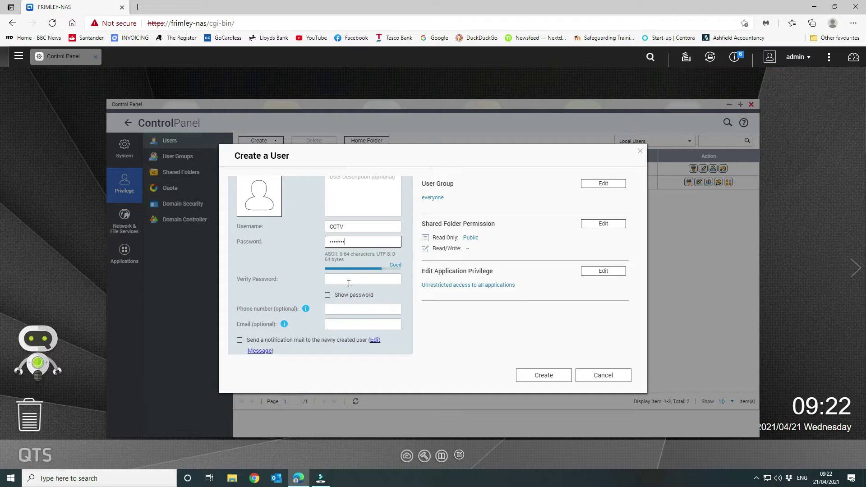
pyautogui.click(349, 283)
pyautogui.write('•••')
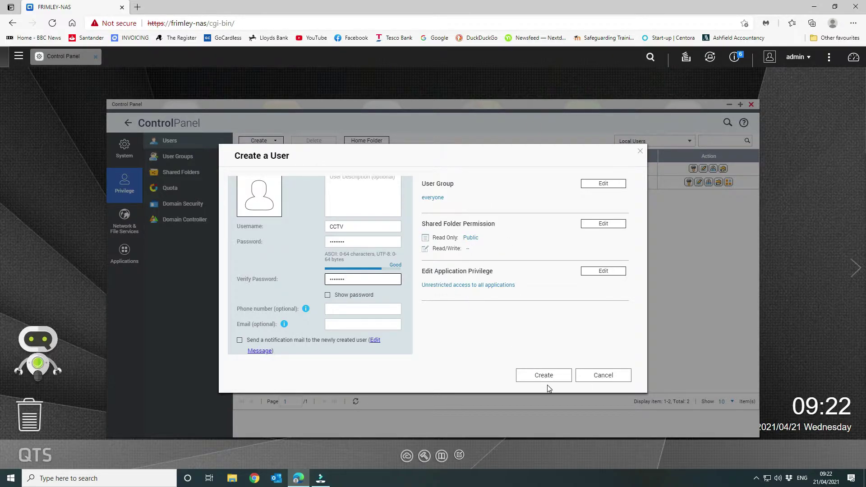
pyautogui.scroll(1, 289, 242)
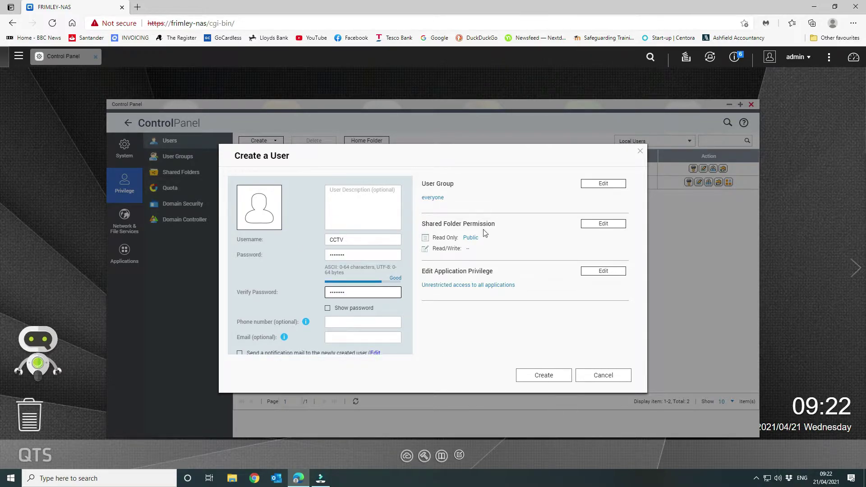
pyautogui.click(552, 375)
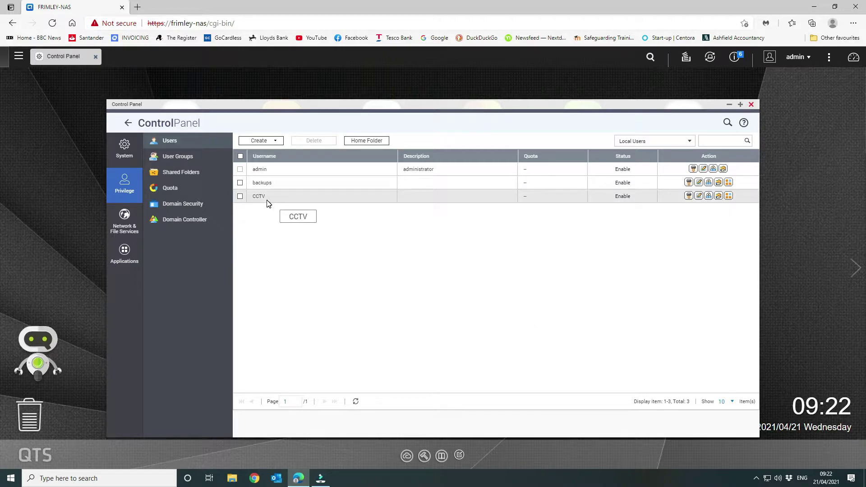
# Step: Close Control Panel and start a New Volume from the Storage & Snapshots storage view
pyautogui.click(751, 105)
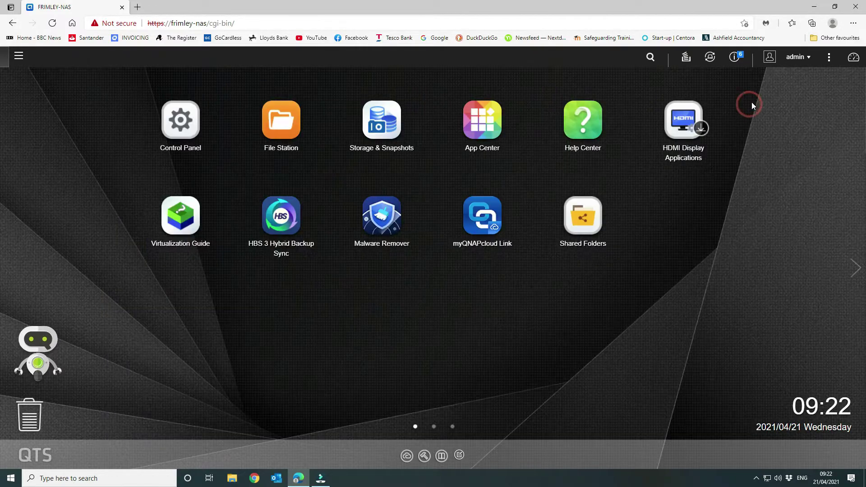
pyautogui.click(384, 129)
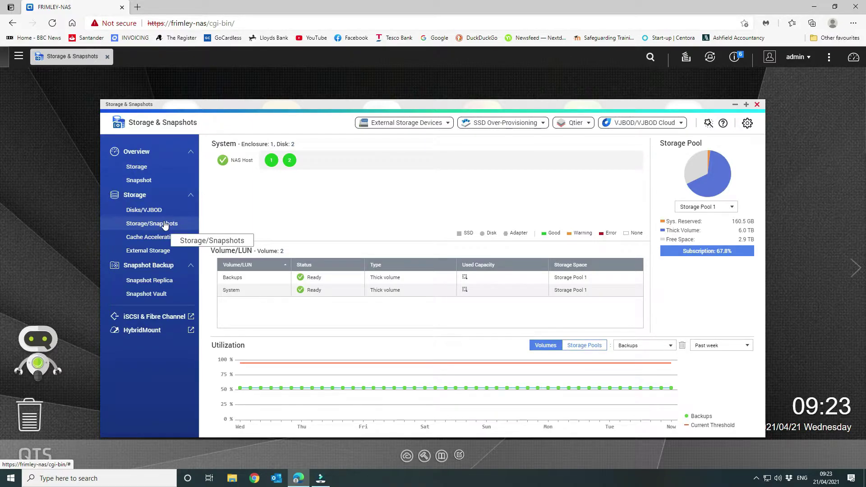
pyautogui.click(164, 224)
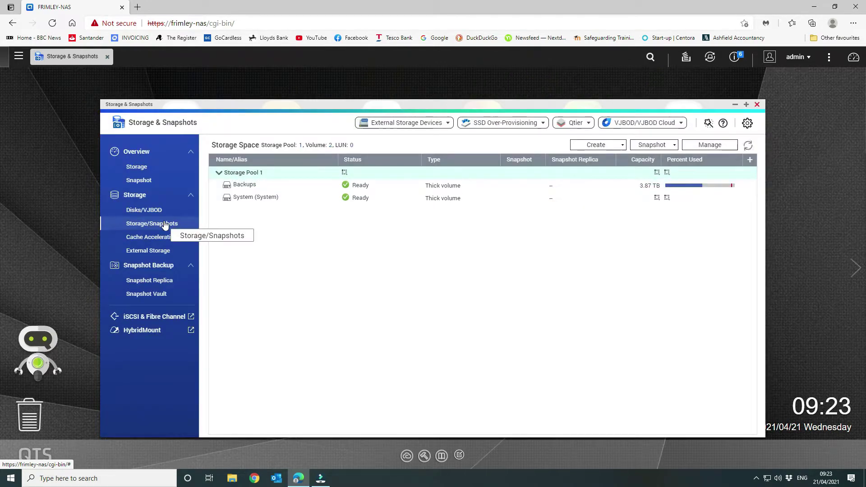
pyautogui.click(609, 144)
pyautogui.click(588, 177)
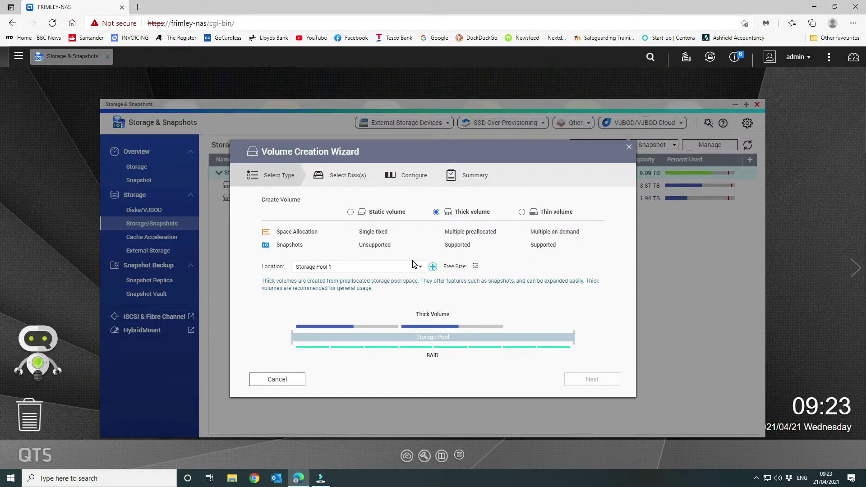
# Step: Choose a thick volume named CCTV with 500 GB capacity
pyautogui.click(436, 212)
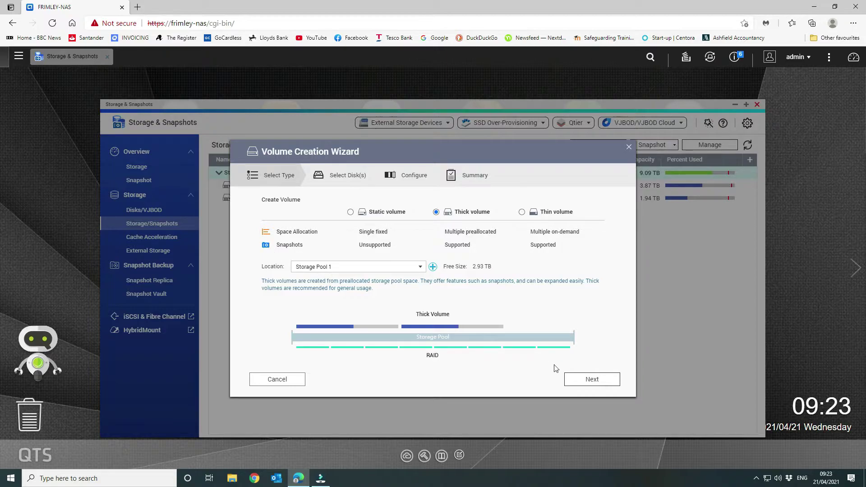
pyautogui.click(592, 380)
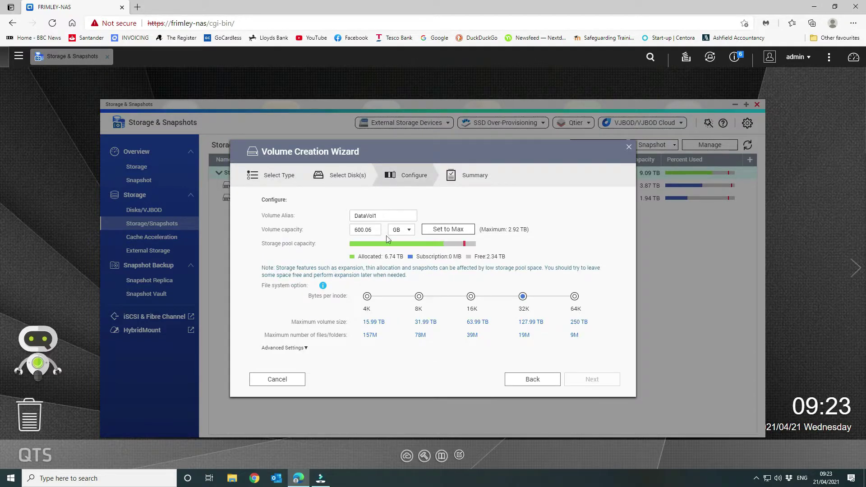
pyautogui.moveTo(384, 213); pyautogui.dragTo(339, 215)
pyautogui.write('CCTV')
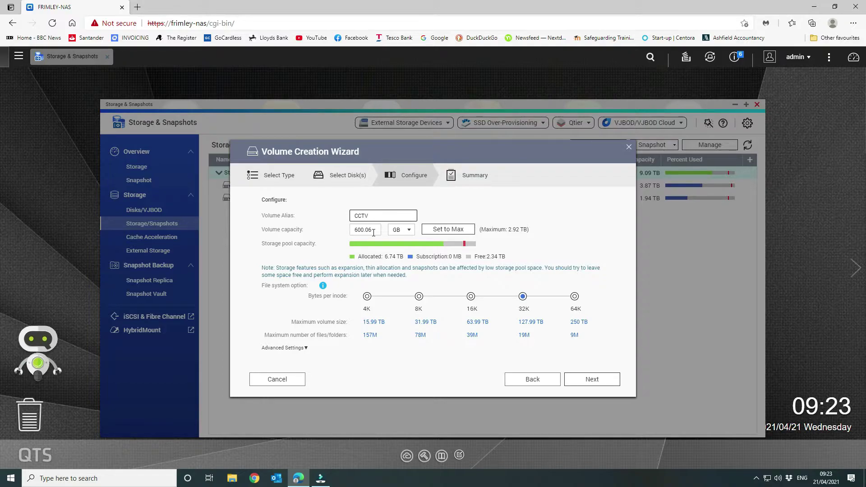
pyautogui.moveTo(374, 231); pyautogui.dragTo(321, 227)
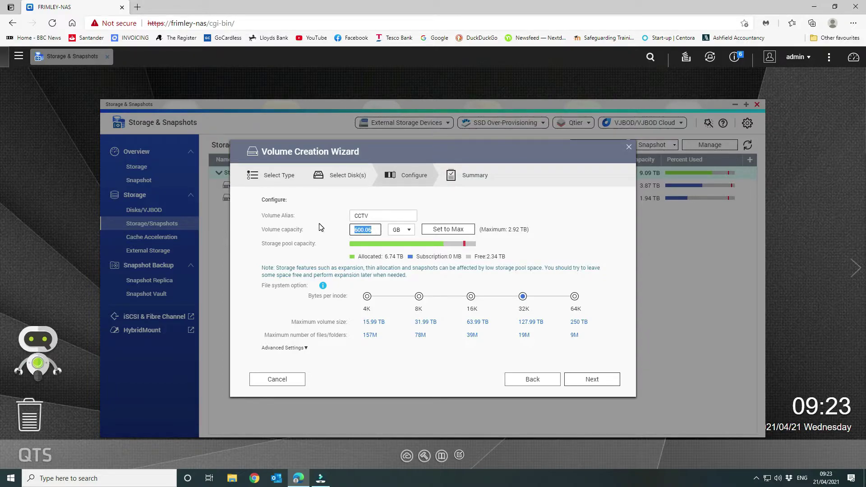
pyautogui.write('500')
# Step: Set 8K bytes per inode and add a shared folder named CCTV
pyautogui.click(421, 299)
pyautogui.click(284, 348)
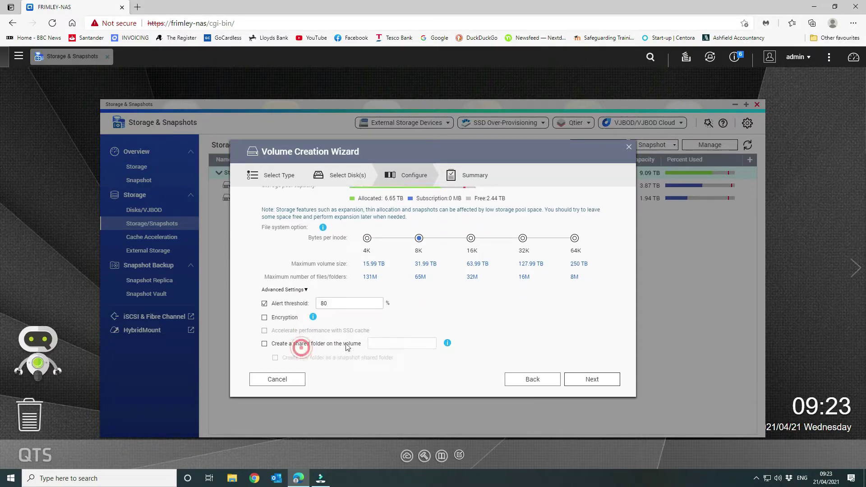
pyautogui.click(265, 342)
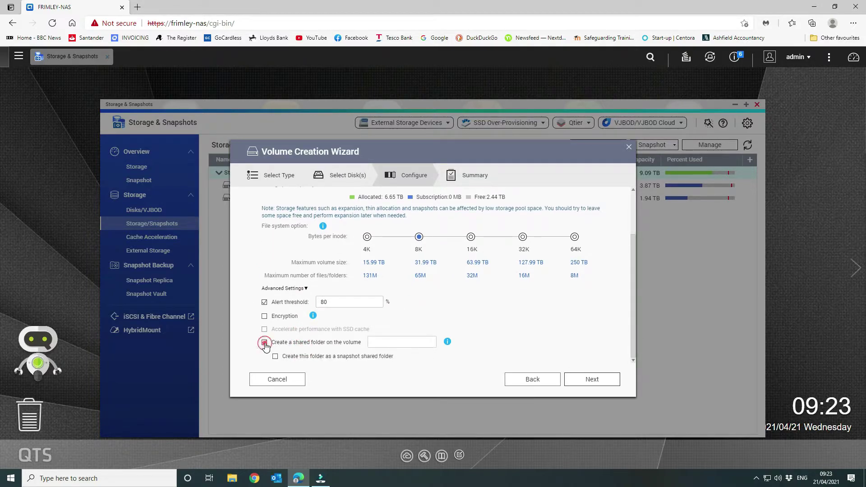
pyautogui.click(387, 342)
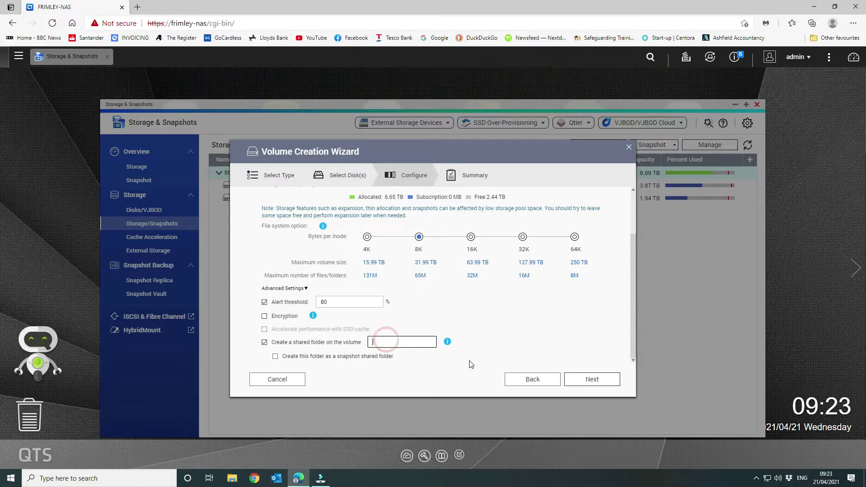
pyautogui.write('CCTV')
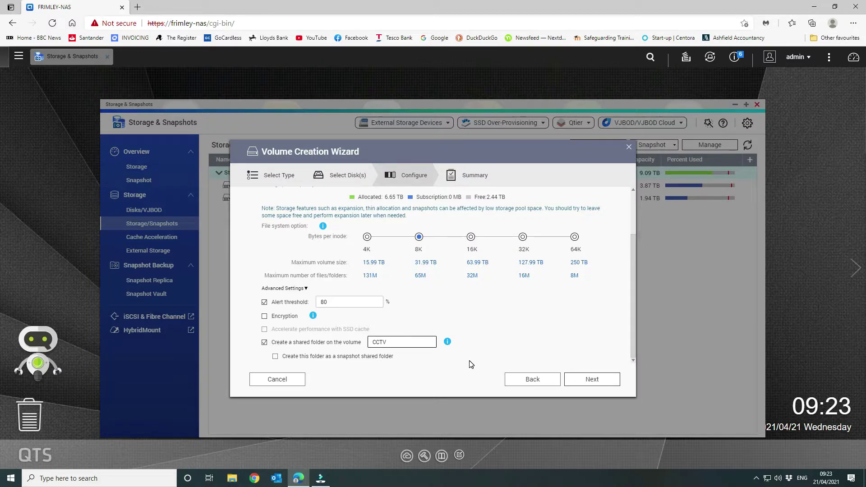
pyautogui.click(589, 381)
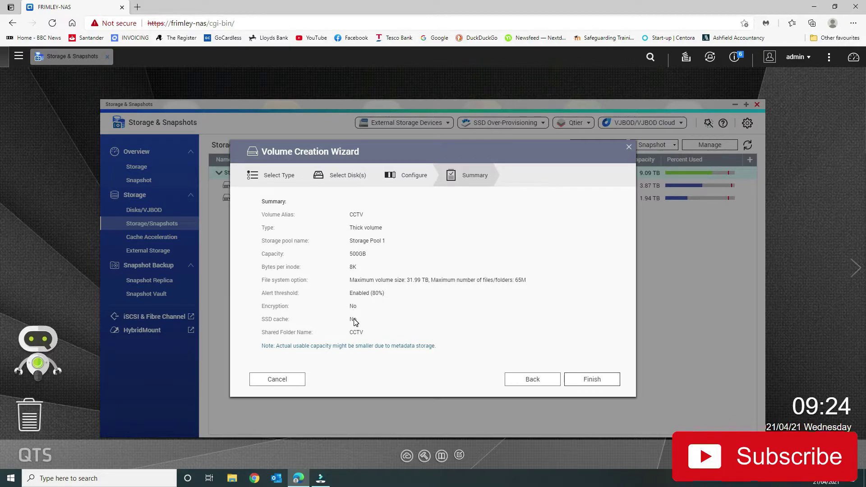
# Step: Finish the wizard to create the CCTV volume and dismiss the creation notice
pyautogui.click(578, 382)
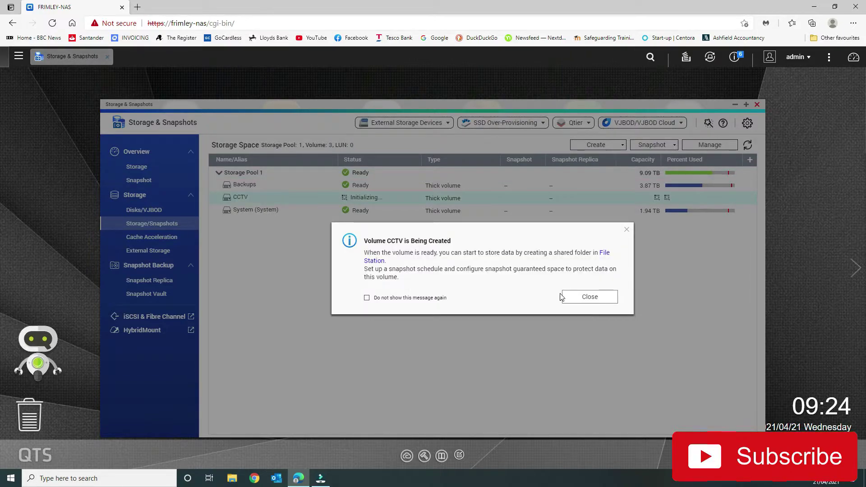
pyautogui.click(590, 297)
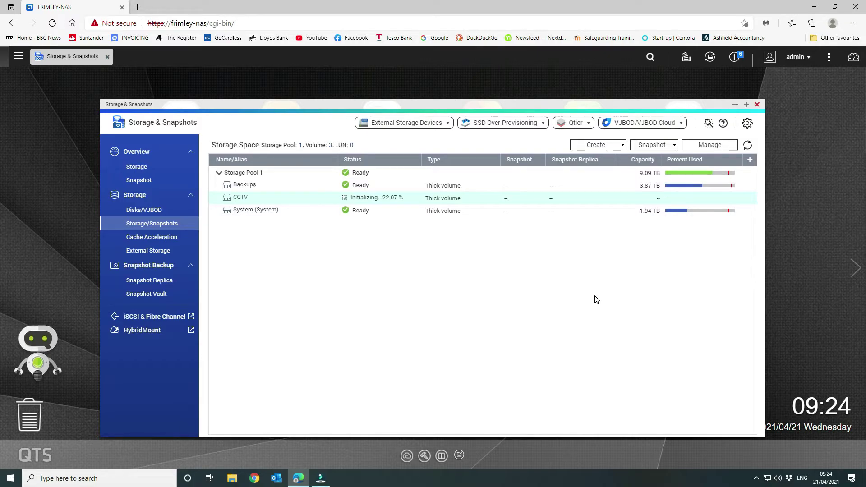
pyautogui.click(19, 56)
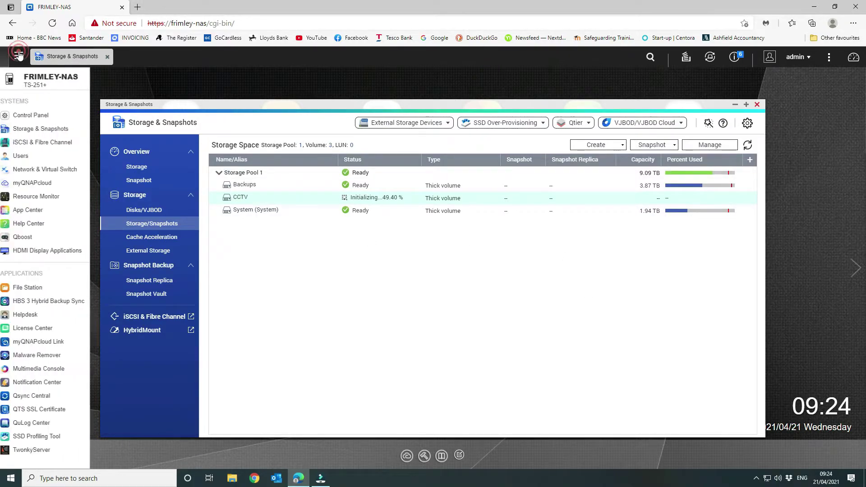
# Step: Install Surveillance Station from App Center's Surveillance category, then close Storage & Snapshots
pyautogui.click(40, 209)
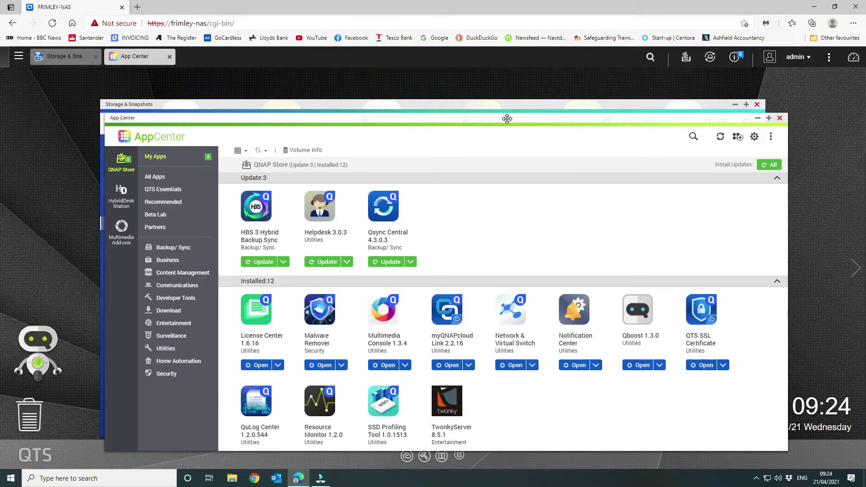
pyautogui.moveTo(507, 118); pyautogui.dragTo(512, 78)
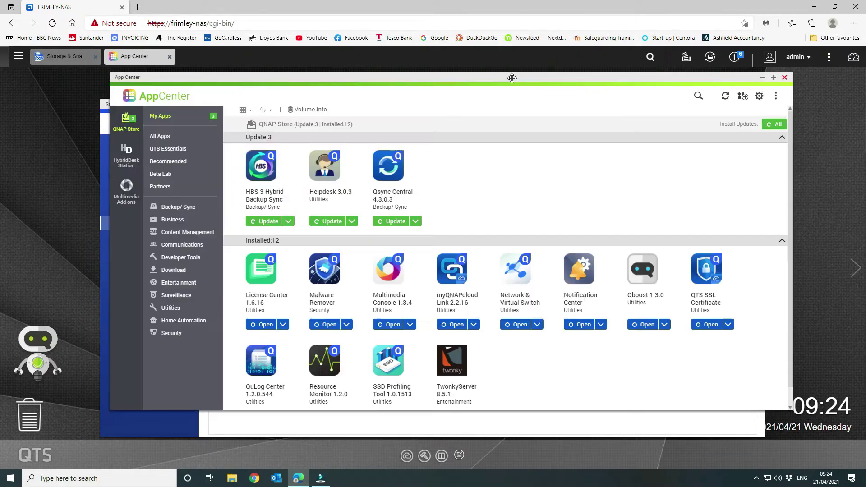
pyautogui.click(184, 298)
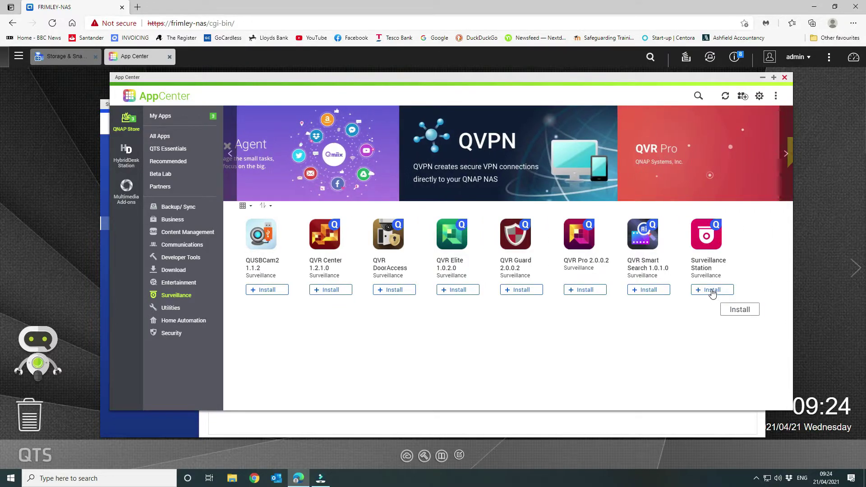
pyautogui.click(712, 291)
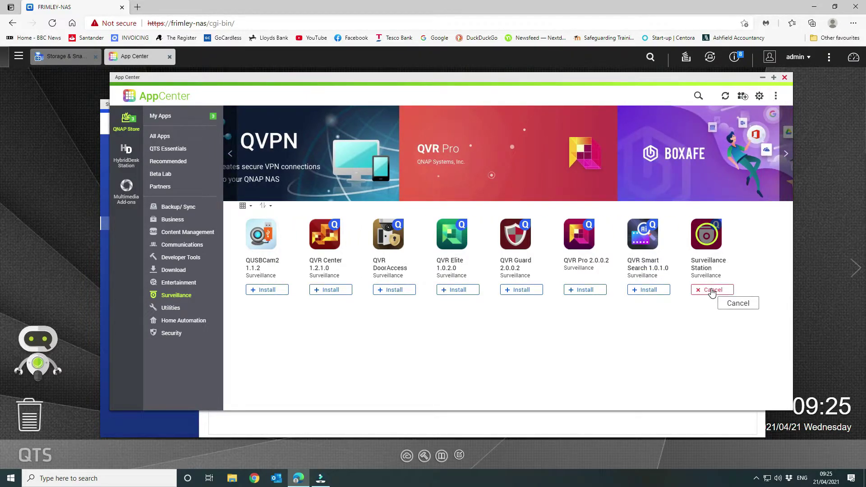
pyautogui.click(712, 291)
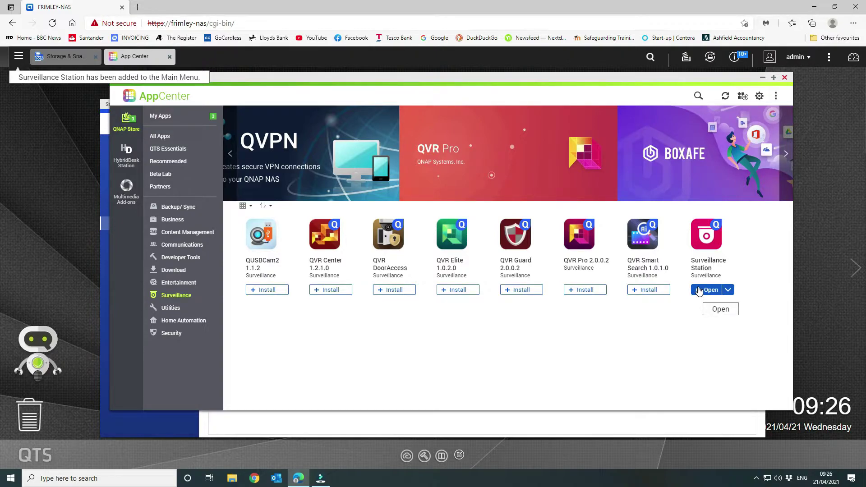
pyautogui.click(692, 424)
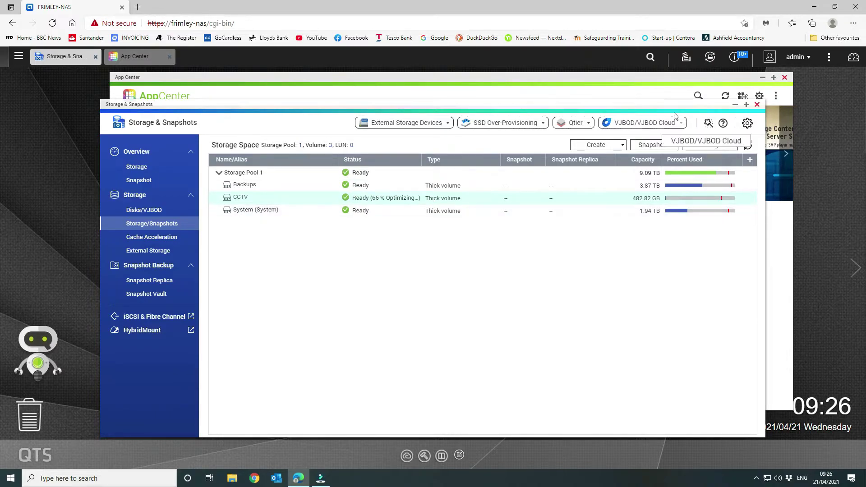
pyautogui.click(756, 104)
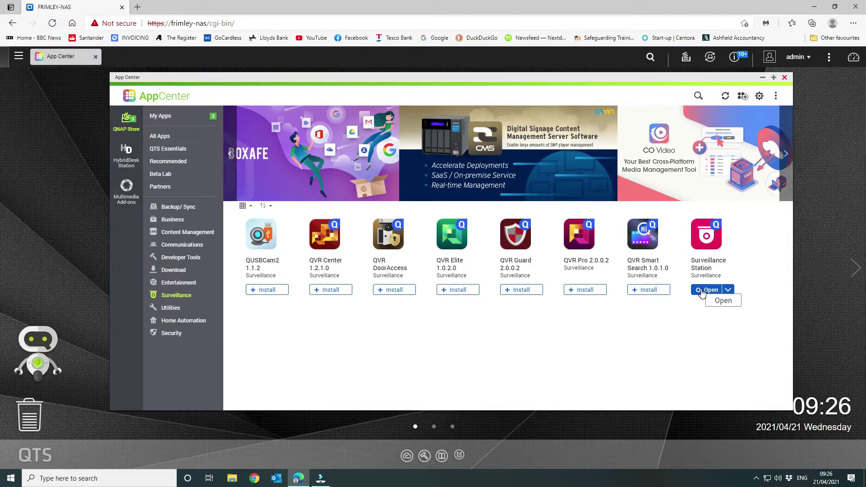
# Step: Launch Surveillance Station and choose Later on the FTP service prompt
pyautogui.click(702, 291)
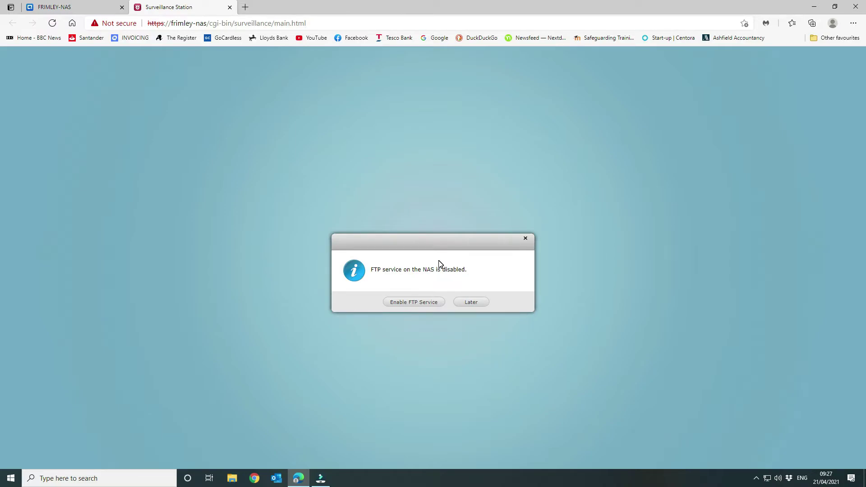
pyautogui.click(471, 303)
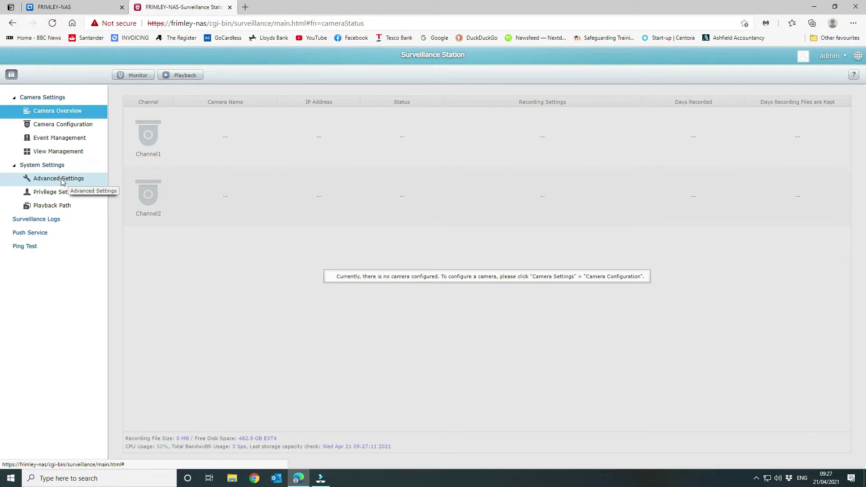
# Step: In Advanced Settings, record to volume CCTV with folder name CCTV
pyautogui.click(62, 180)
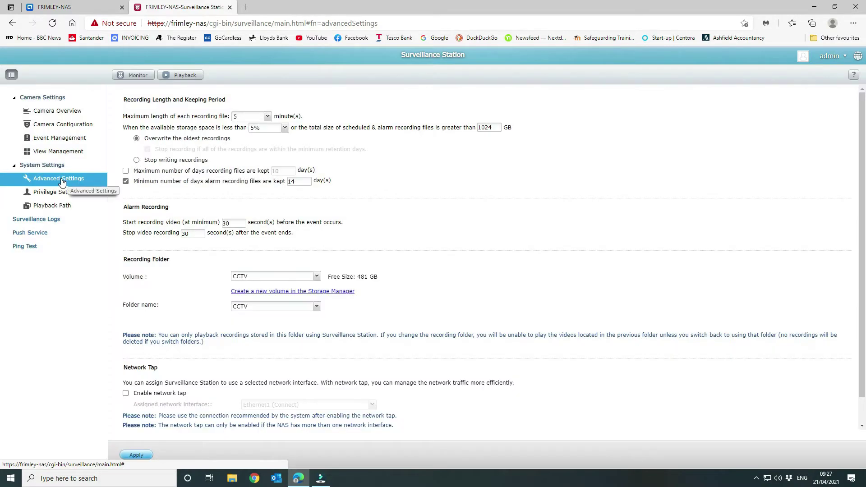
pyautogui.click(316, 277)
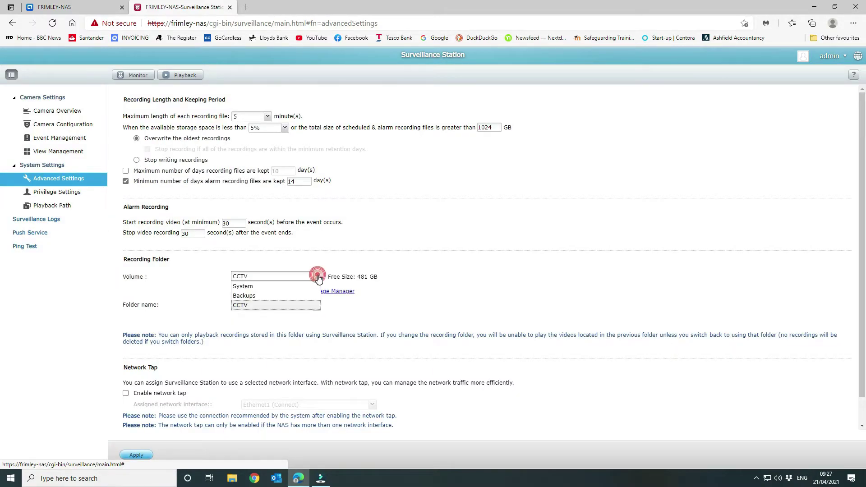
pyautogui.click(301, 306)
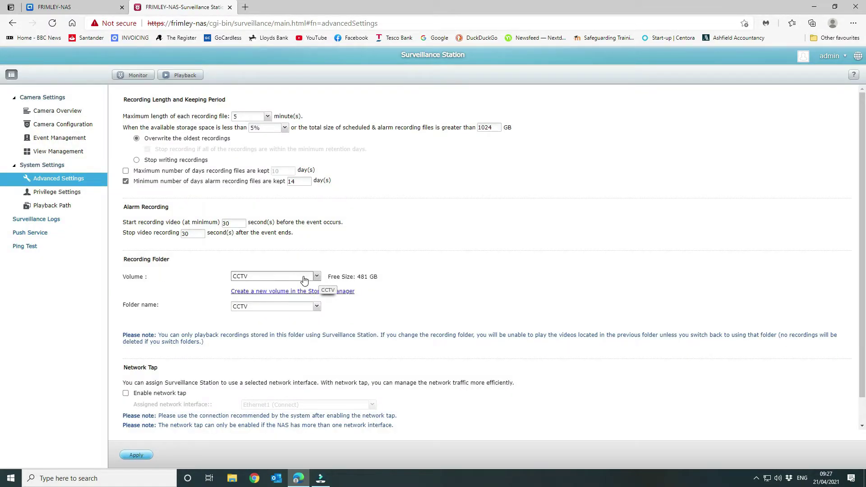
pyautogui.click(316, 277)
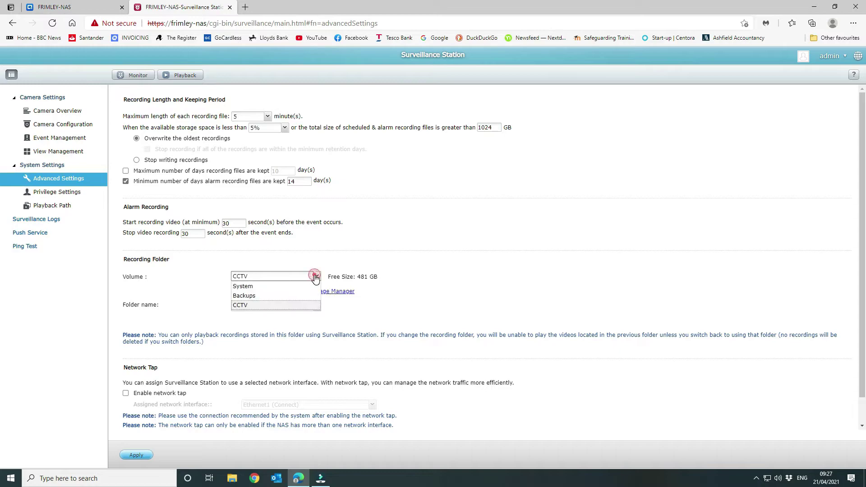
pyautogui.click(301, 307)
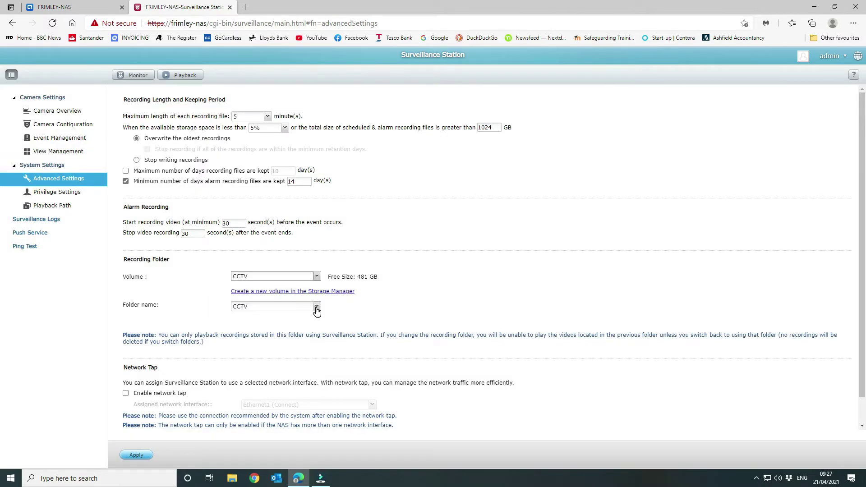
pyautogui.click(317, 306)
pyautogui.click(241, 318)
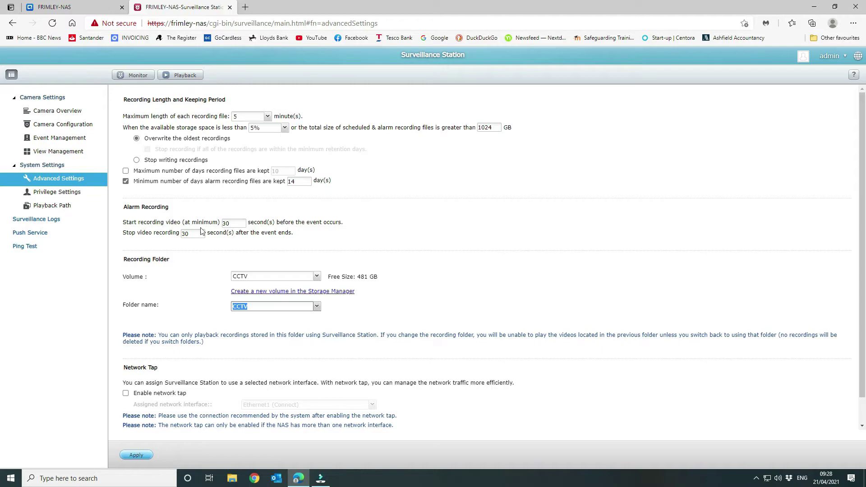
pyautogui.scroll(-1, 249, 222)
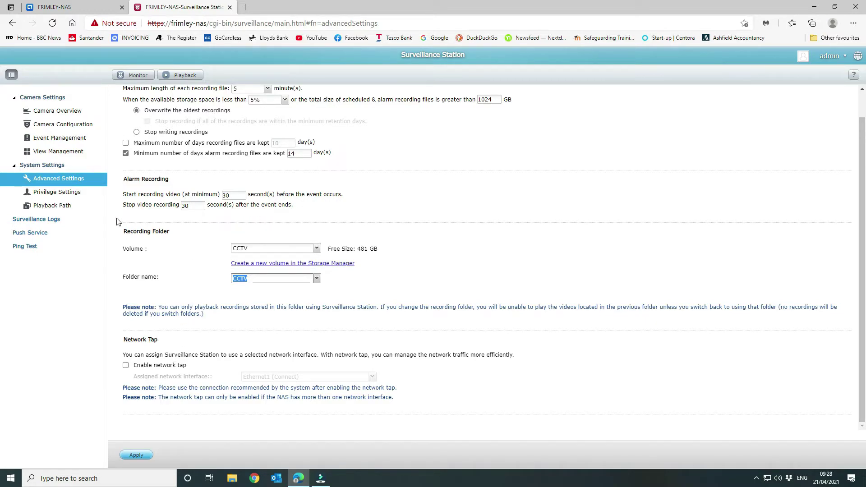
# Step: Review the CCTV user's camera privileges and cancel without changes
pyautogui.click(79, 199)
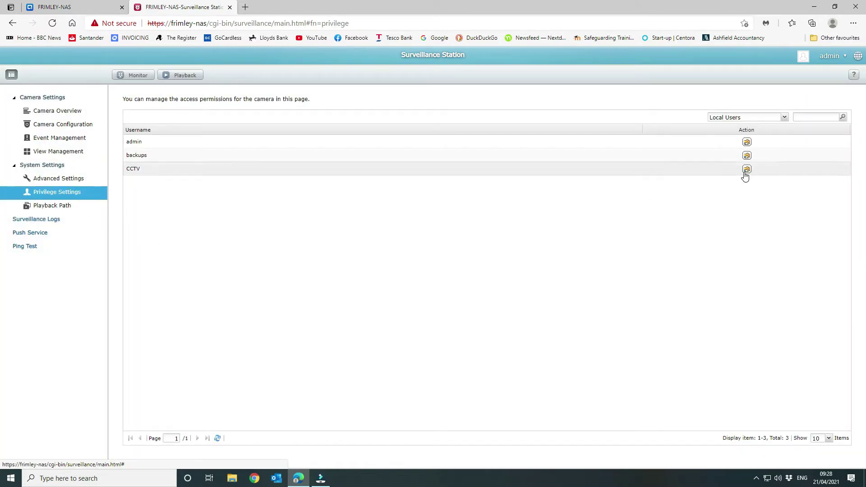
pyautogui.click(746, 170)
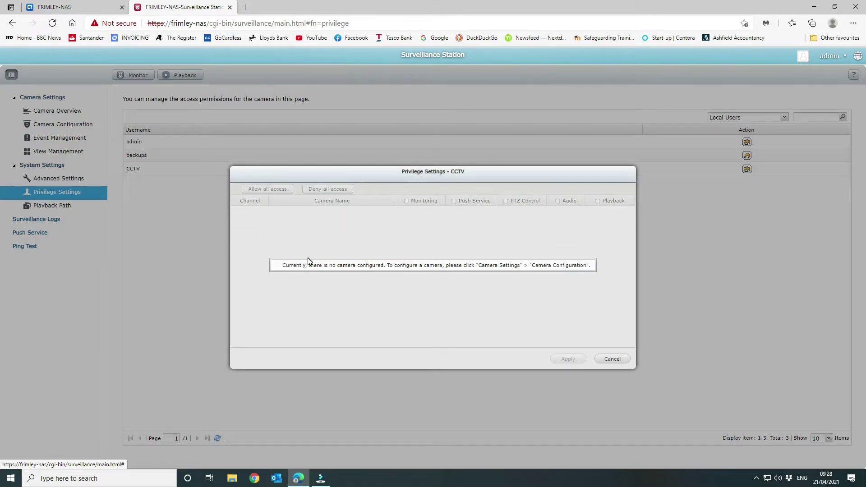
pyautogui.click(612, 359)
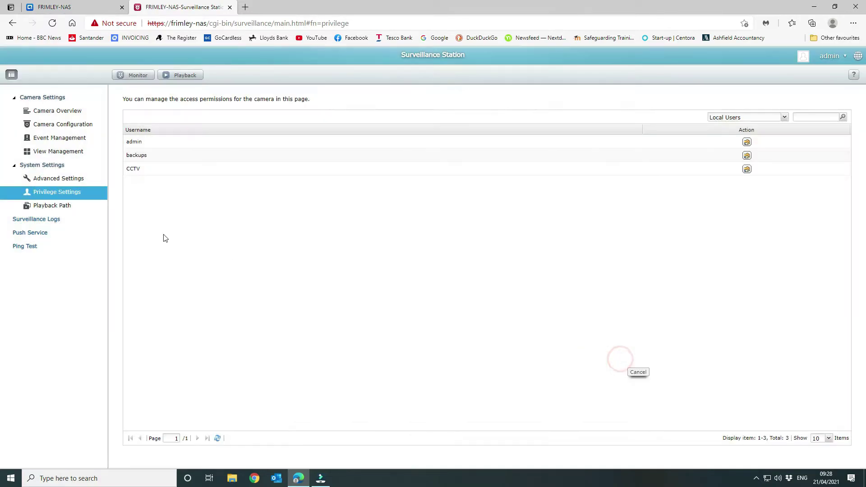
# Step: Show the Camera Configuration table with empty channels 1 and 2
pyautogui.click(55, 111)
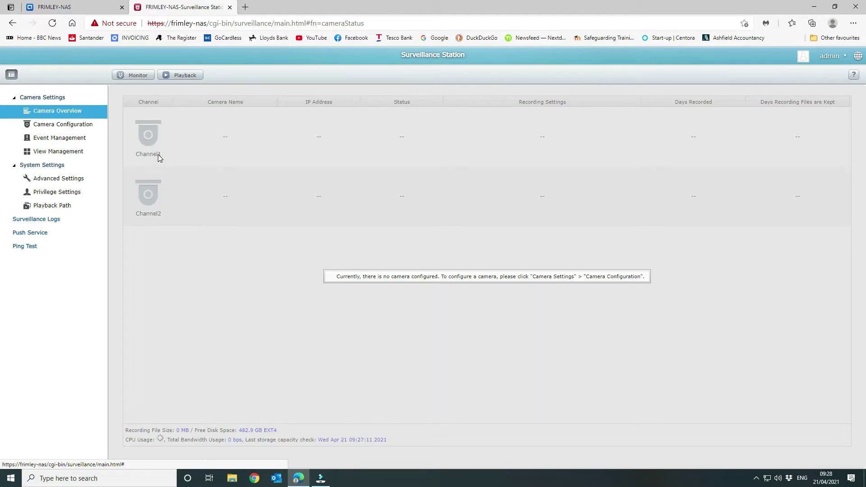
pyautogui.click(61, 127)
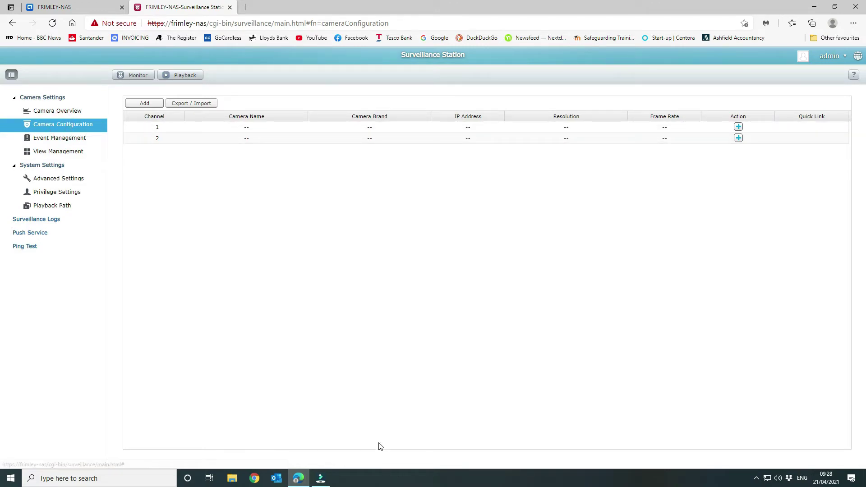
pyautogui.click(67, 478)
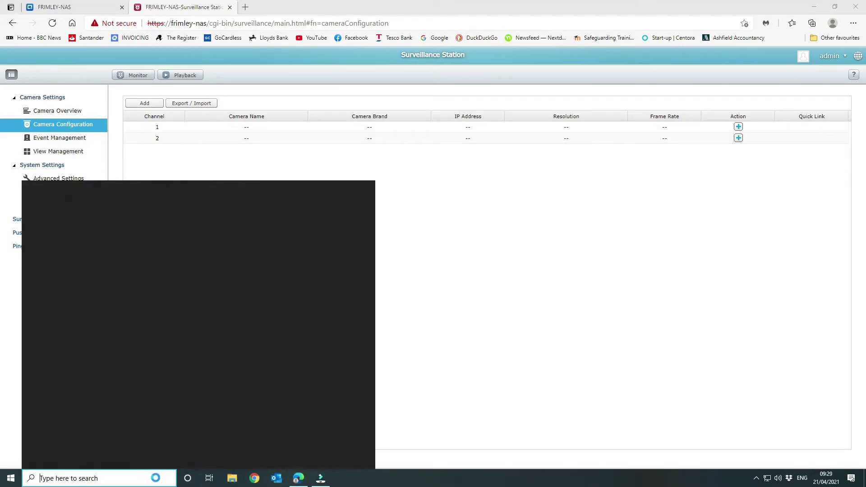
# Step: Scan 192.168.0.170–192.168.0.180 in Angry IP Scanner, then minimise the scanner
pyautogui.write('angry')
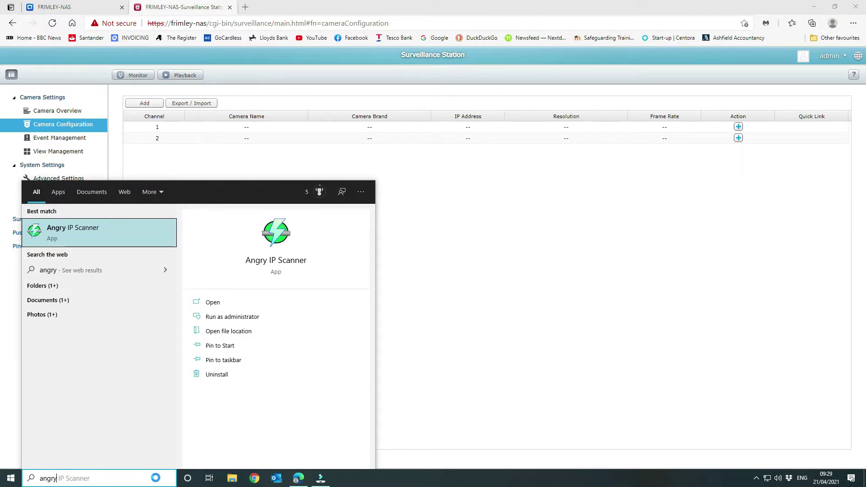
pyautogui.press('Return')
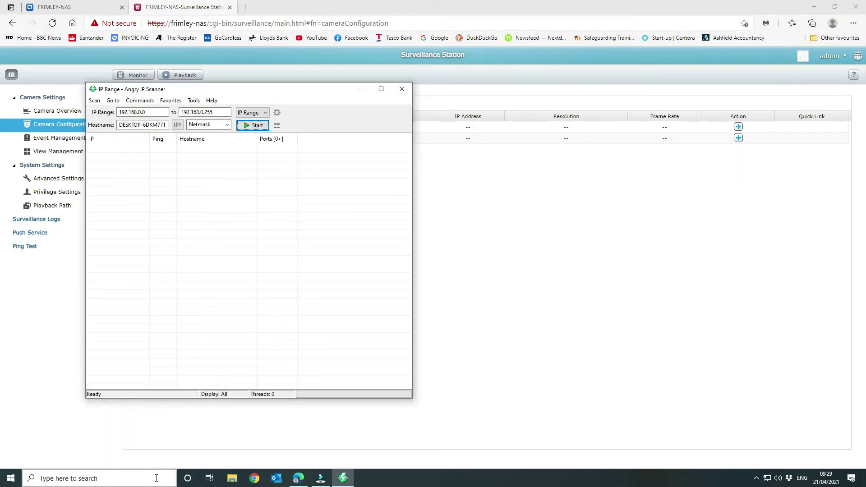
pyautogui.doubleClick(142, 111)
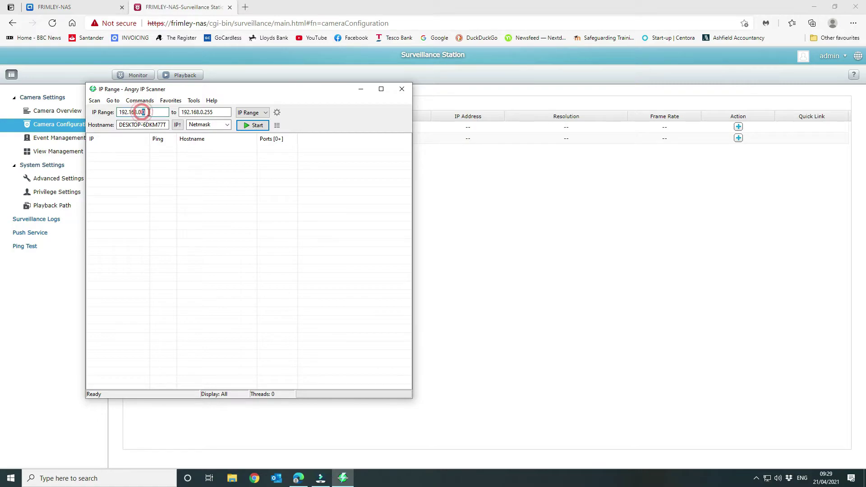
pyautogui.write('17')
pyautogui.click(209, 112)
pyautogui.press('BackSpace')
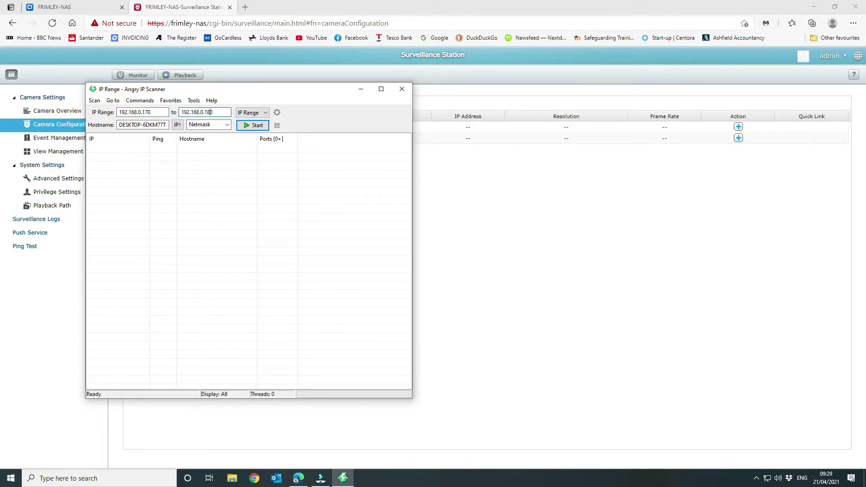
pyautogui.click(257, 126)
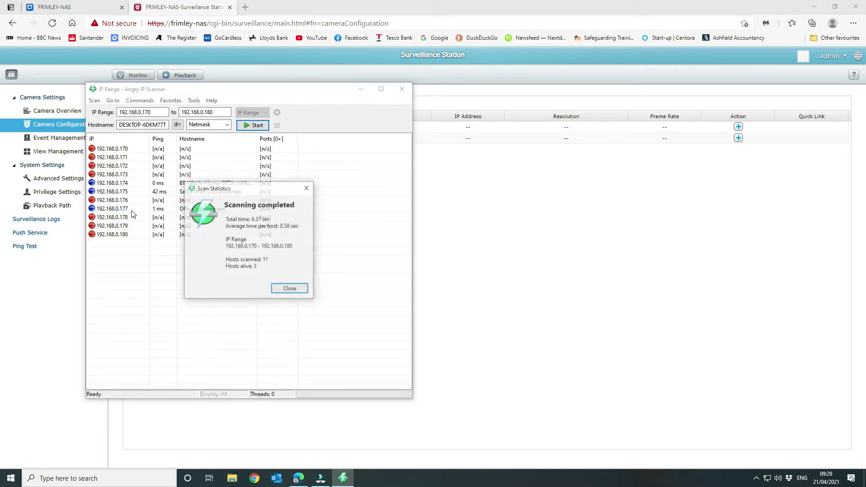
pyautogui.click(290, 289)
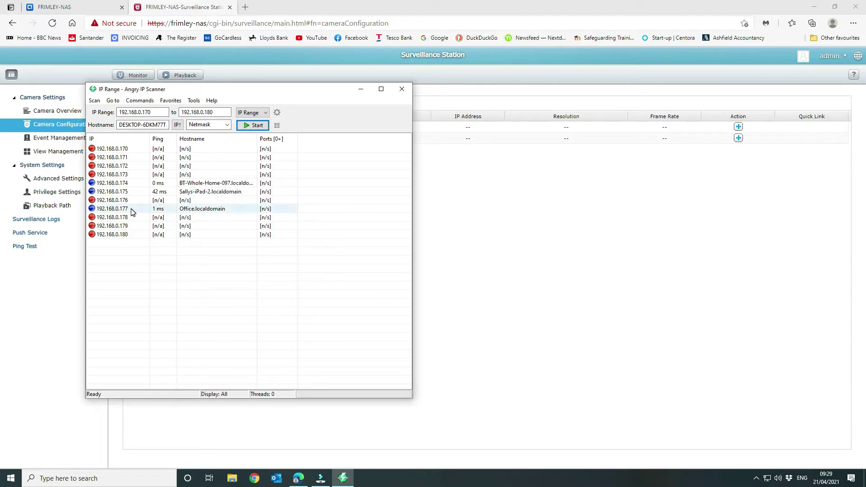
pyautogui.moveTo(218, 90); pyautogui.dragTo(0, 90)
pyautogui.click(2, 89)
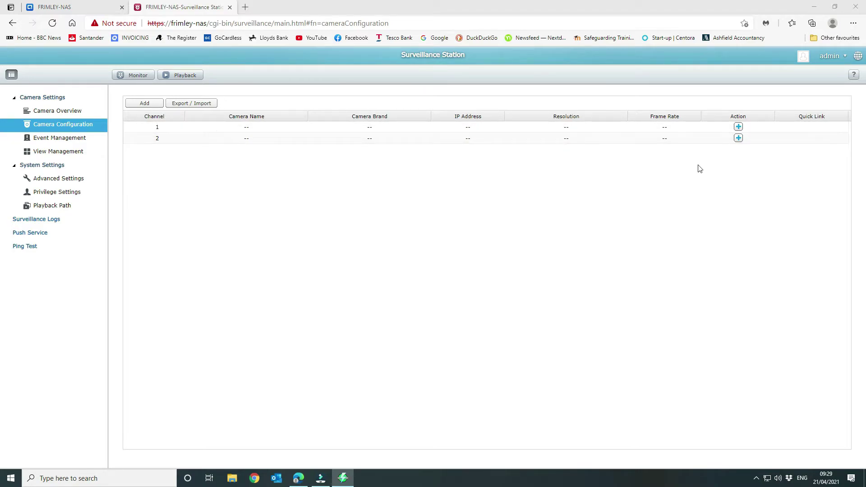
# Step: Add a camera on channel 1 with automatic camera search turned off
pyautogui.click(738, 127)
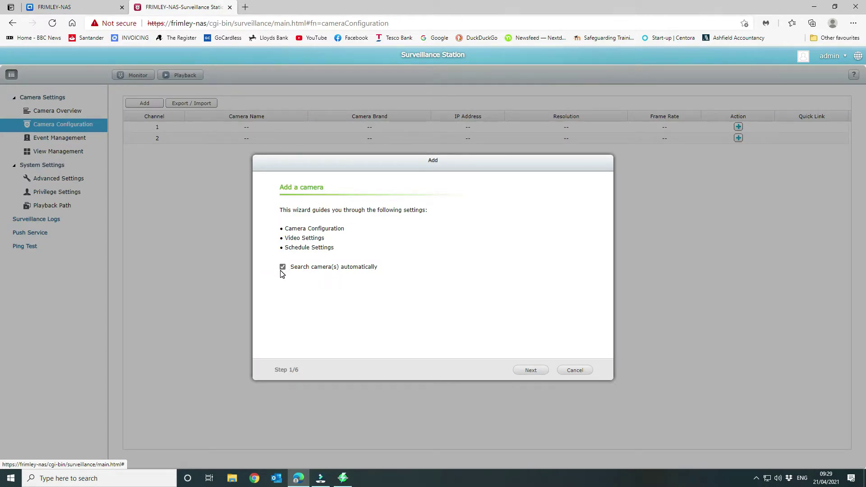
pyautogui.click(283, 267)
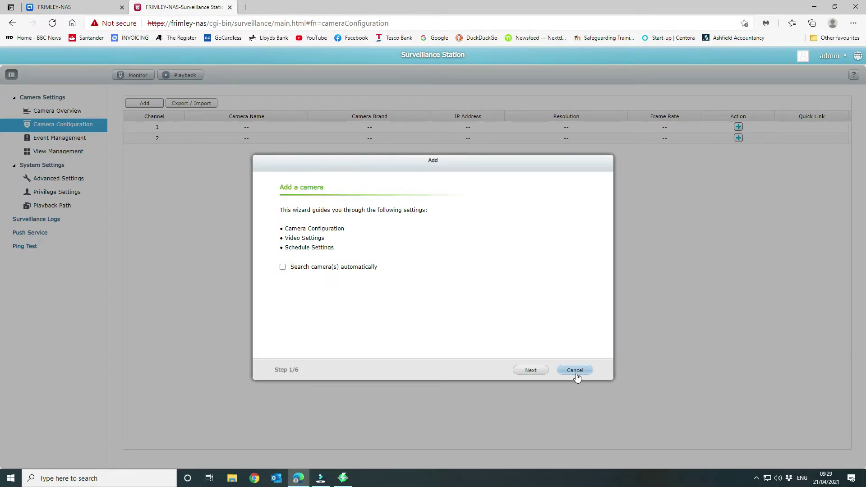
pyautogui.click(530, 370)
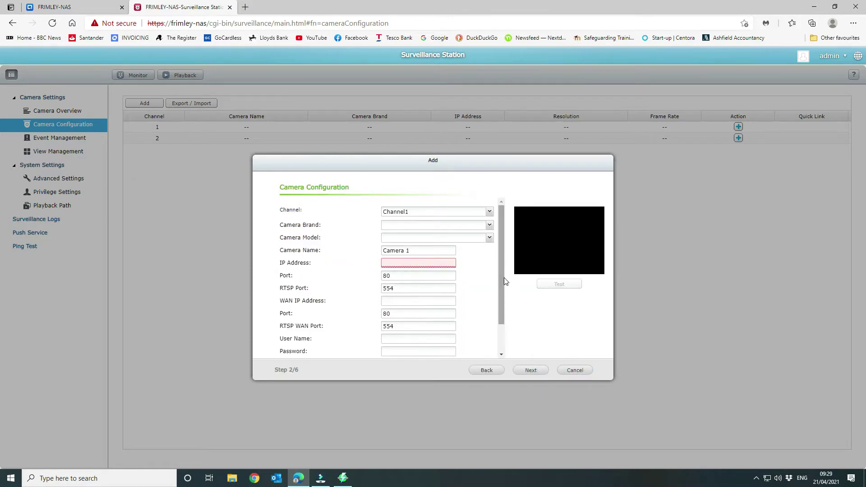
# Step: Choose Reolink as the camera brand and E1 Zoom as the model
pyautogui.click(490, 225)
pyautogui.moveTo(490, 242); pyautogui.dragTo(489, 327)
pyautogui.click(397, 297)
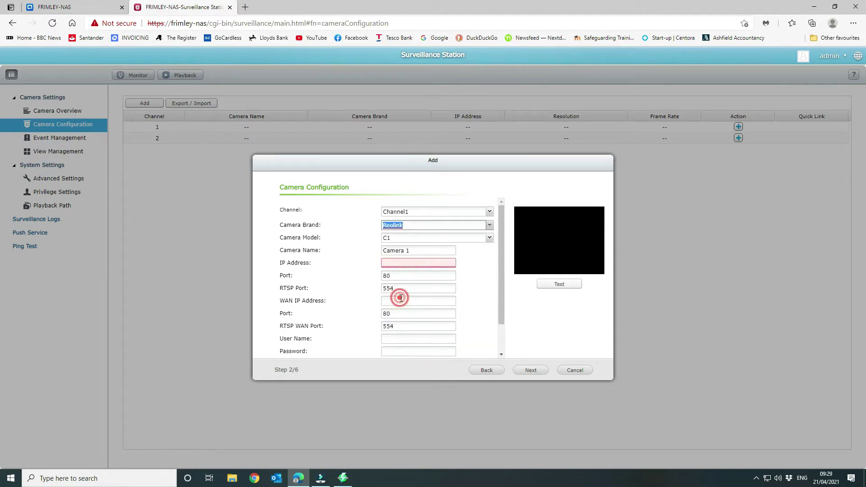
pyautogui.click(489, 238)
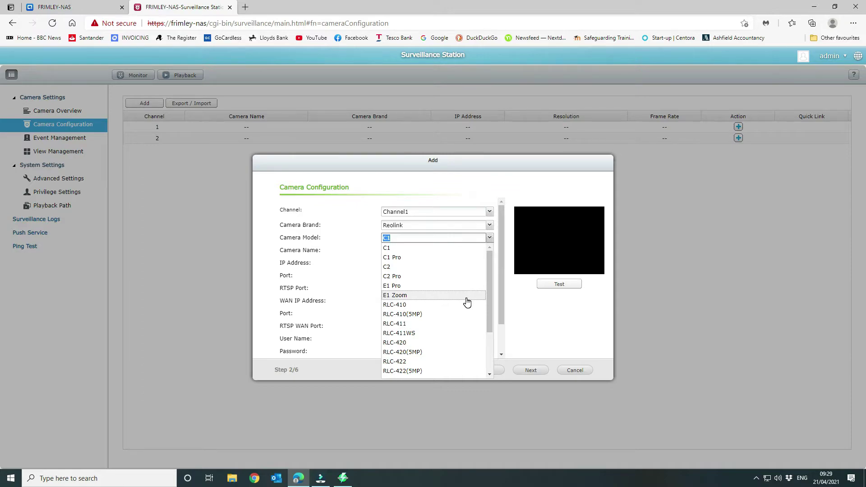
pyautogui.scroll(-2, 430, 298)
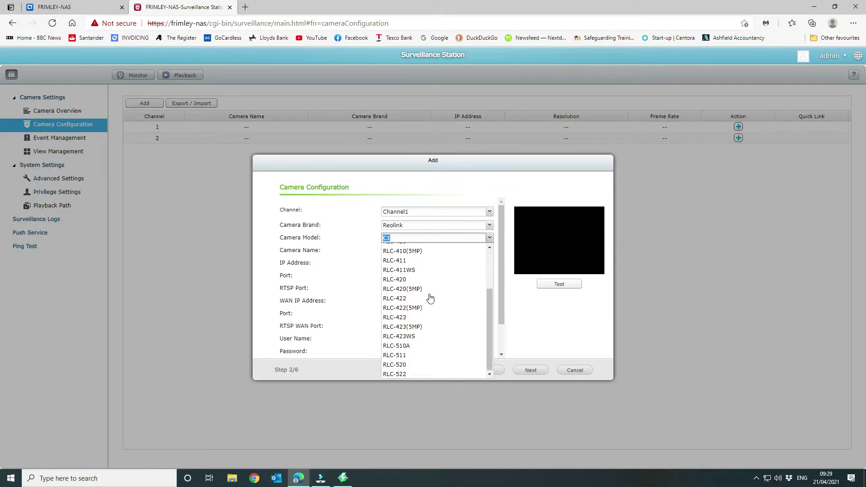
pyautogui.scroll(2, 430, 298)
pyautogui.click(428, 295)
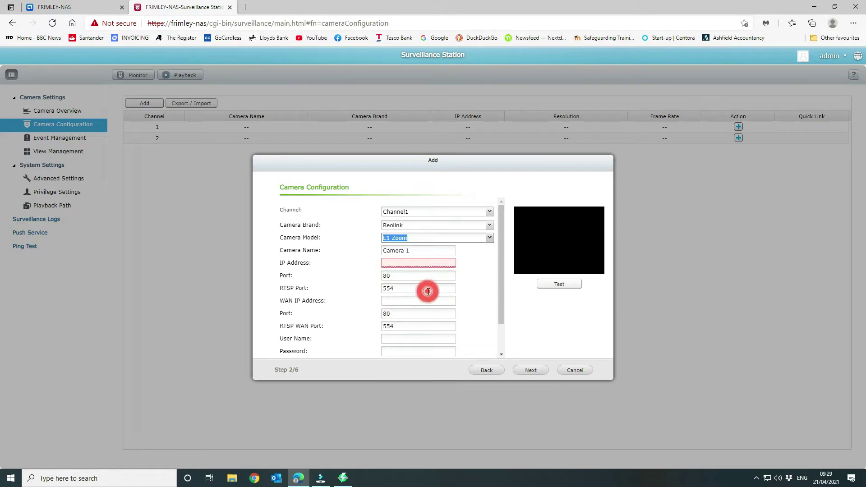
# Step: Name the camera Office and enter the IP address 192.168.0.177
pyautogui.click(396, 262)
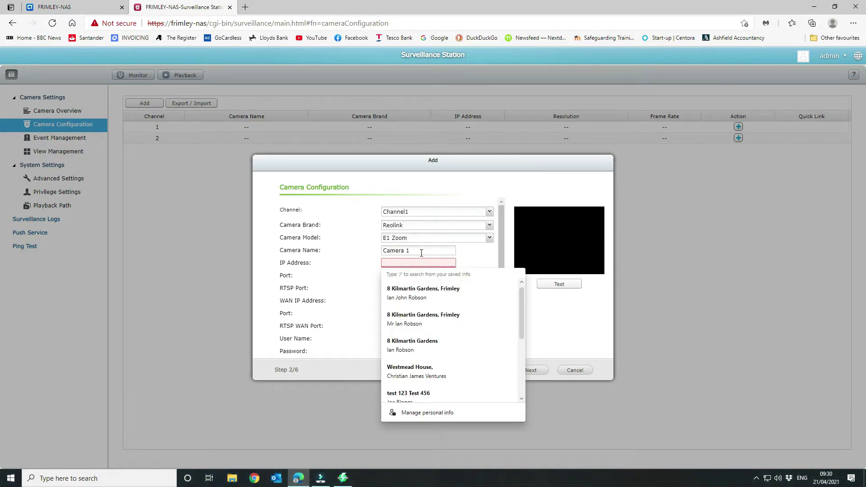
pyautogui.moveTo(421, 253); pyautogui.dragTo(367, 251)
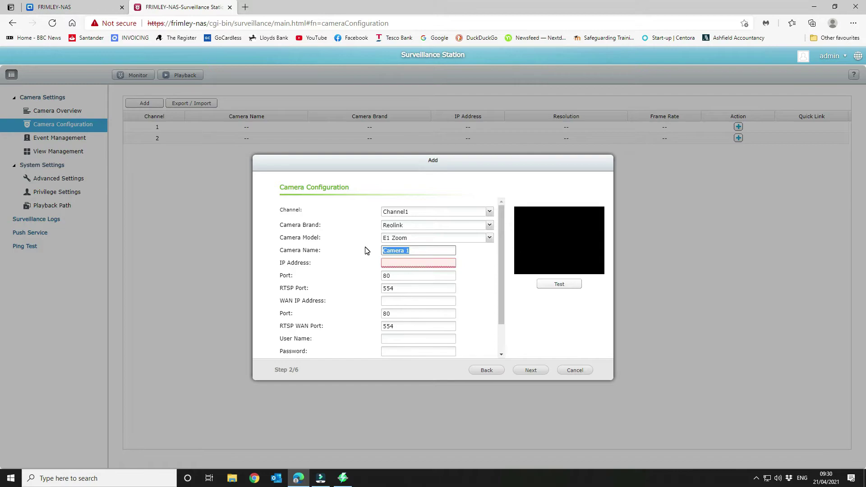
pyautogui.write('Office')
pyautogui.click(411, 262)
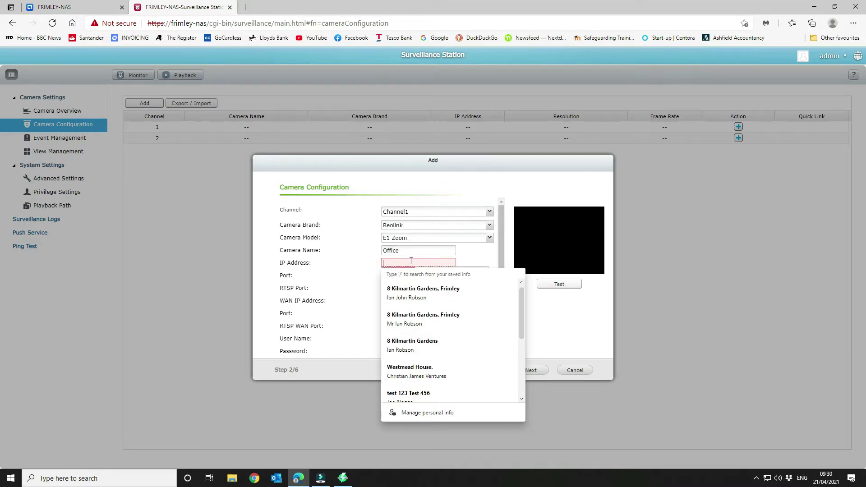
pyautogui.write('192')
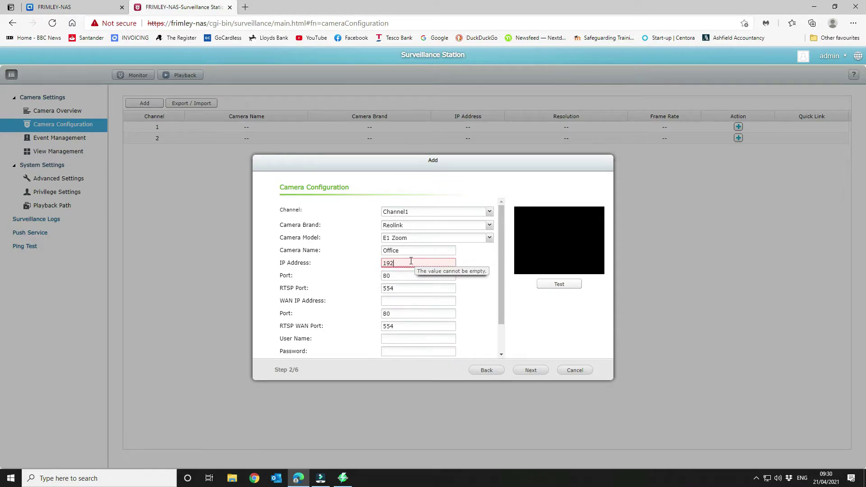
pyautogui.write('.168.')
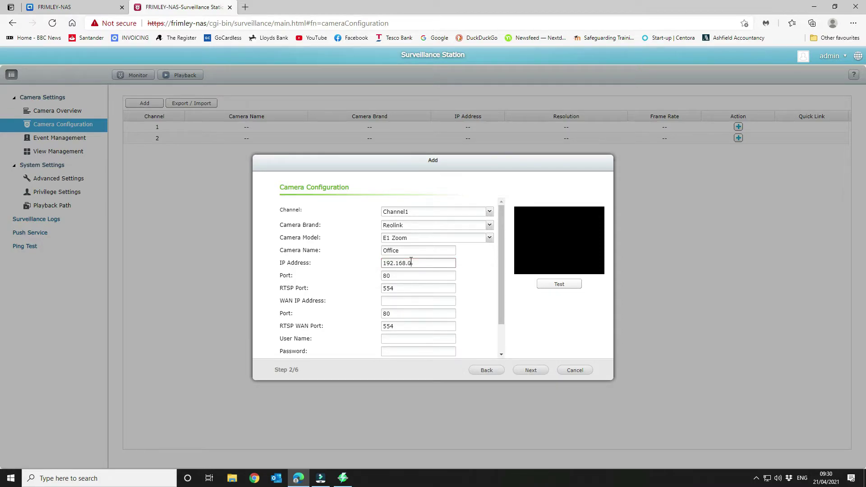
pyautogui.write('0.177')
# Step: Enter the camera's login user name and password
pyautogui.scroll(-1, 437, 302)
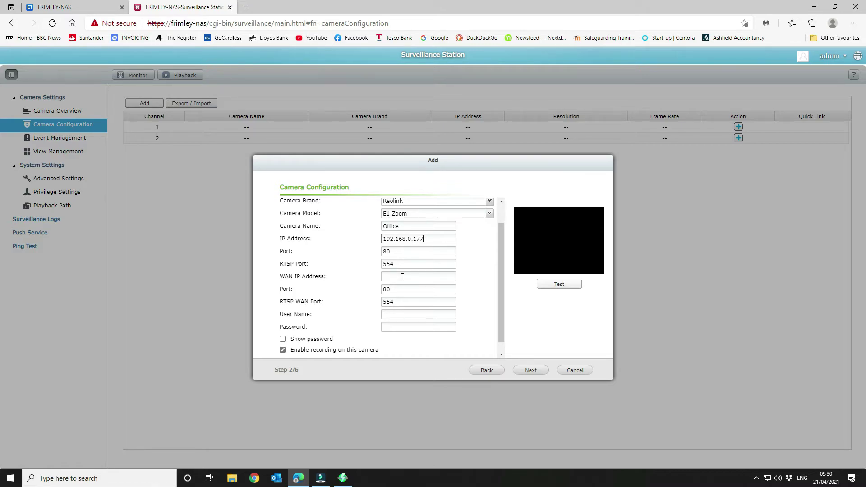
pyautogui.scroll(-1, 405, 277)
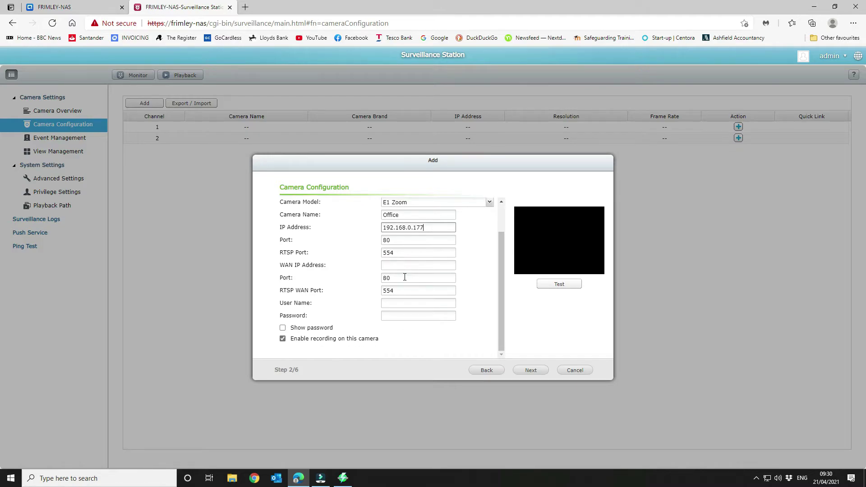
pyautogui.click(401, 304)
pyautogui.write('admin')
pyautogui.press('Tab')
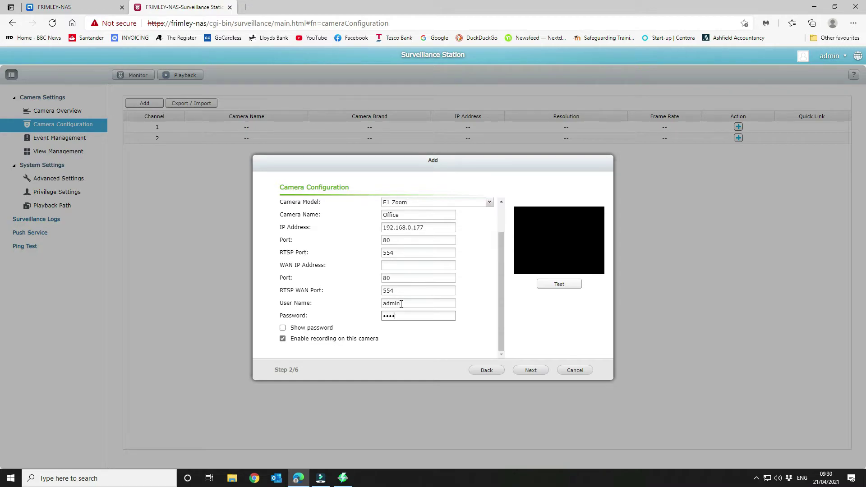
pyautogui.write('************')
# Step: Test the connection to the Office camera, then advance to the Video Settings step
pyautogui.click(558, 284)
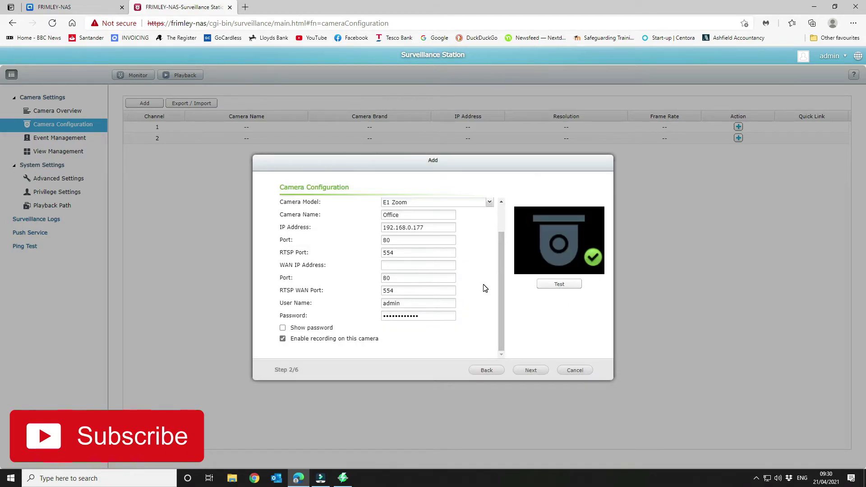
pyautogui.scroll(2, 422, 287)
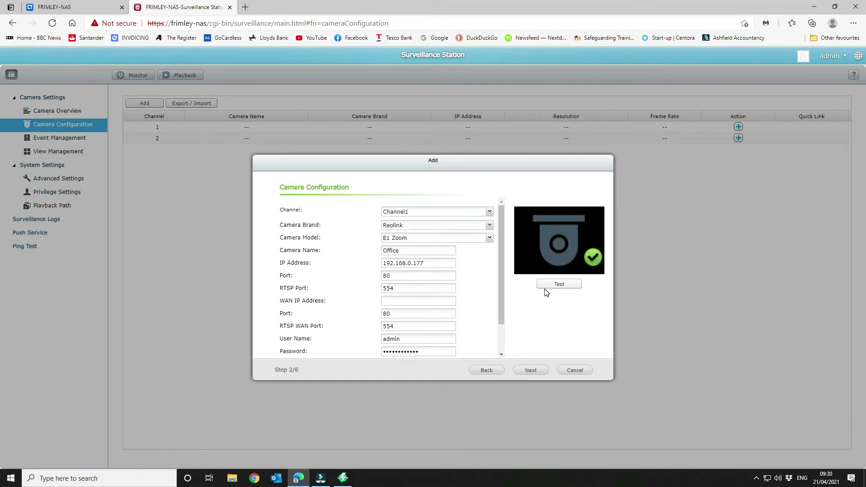
pyautogui.scroll(-1, 482, 302)
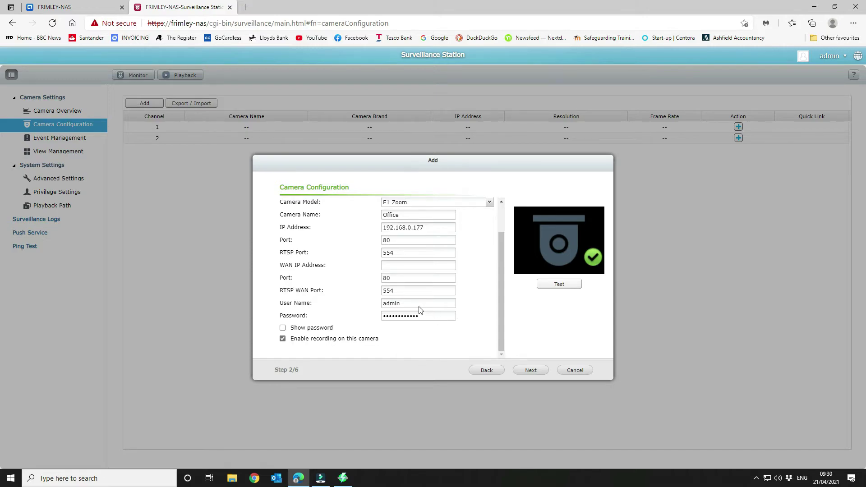
pyautogui.click(531, 371)
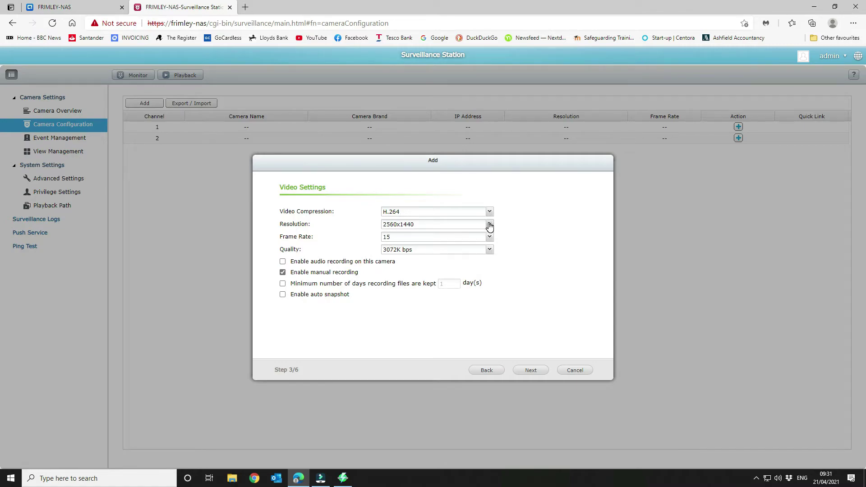
# Step: Keep 2560x1440 resolution, enable audio recording and keep recordings at least 14 days
pyautogui.click(490, 225)
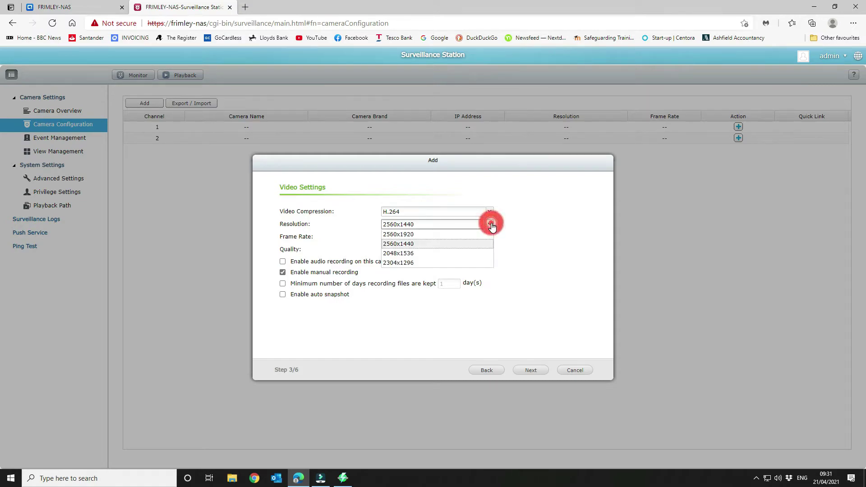
pyautogui.click(557, 227)
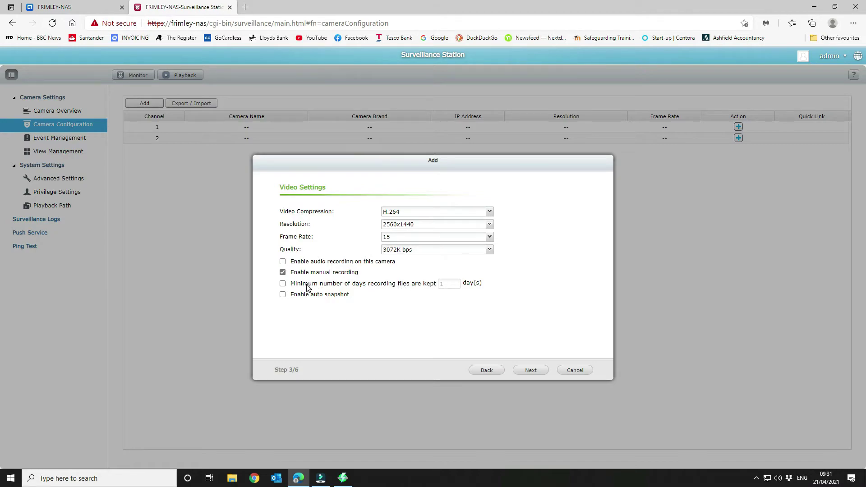
pyautogui.click(283, 262)
pyautogui.click(283, 284)
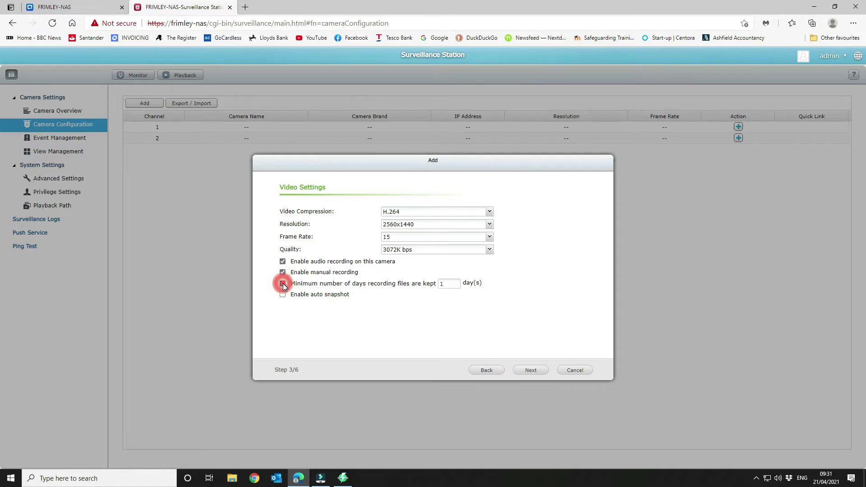
pyautogui.doubleClick(448, 283)
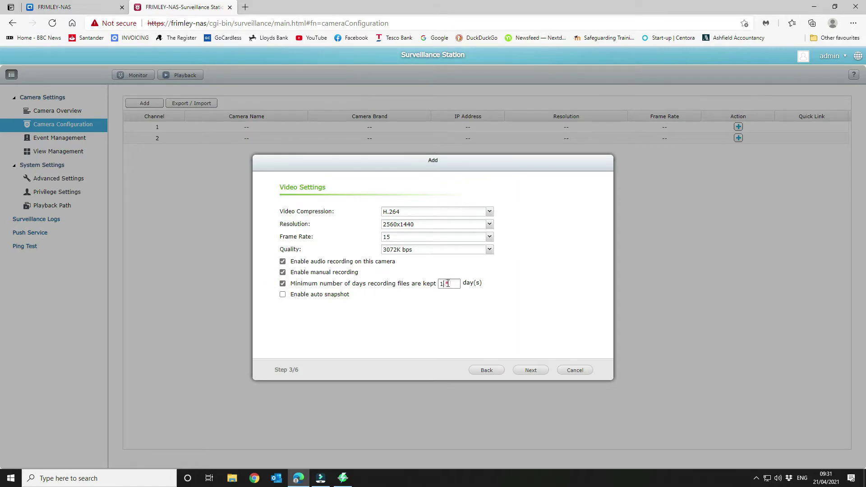
pyautogui.write('14')
pyautogui.click(537, 370)
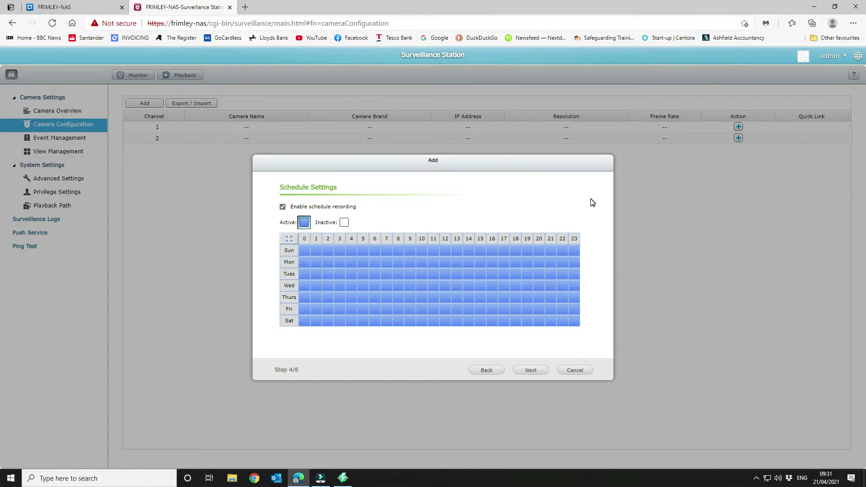
# Step: Uncheck Enable schedule recording so the weekly hour grid is greyed out
pyautogui.click(283, 207)
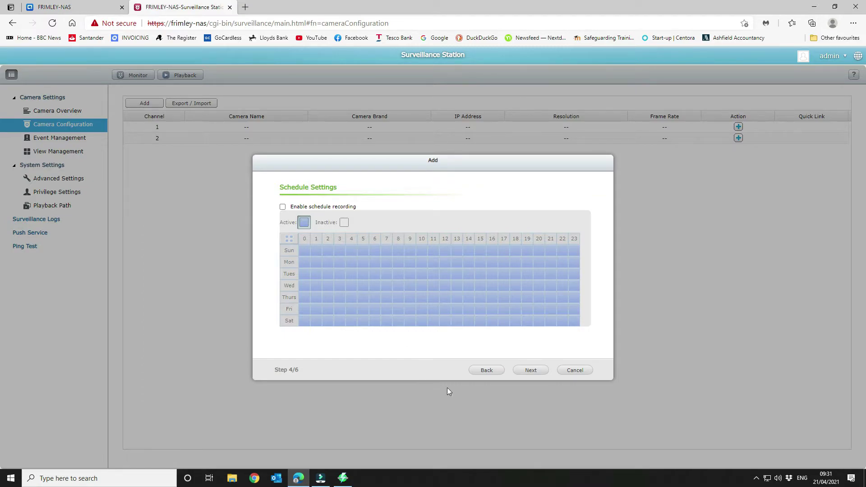
# Step: Review the Confirm Settings summary, add the camera and finish the wizard
pyautogui.click(538, 374)
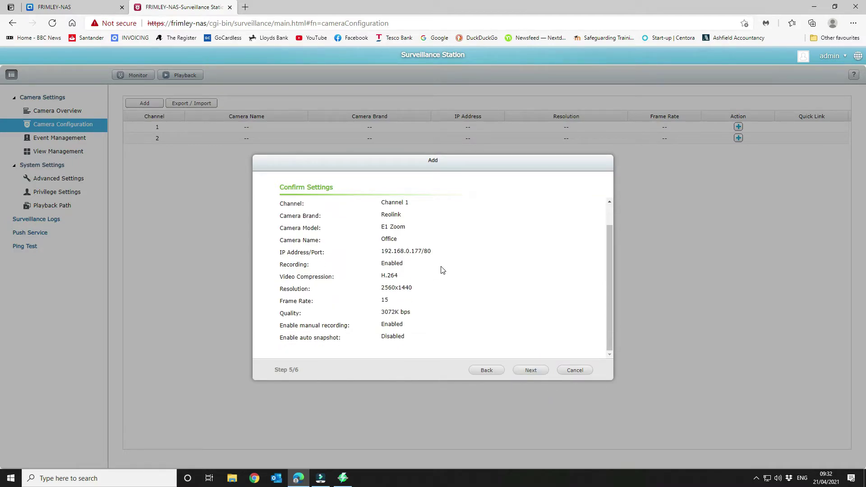
pyautogui.scroll(1, 409, 338)
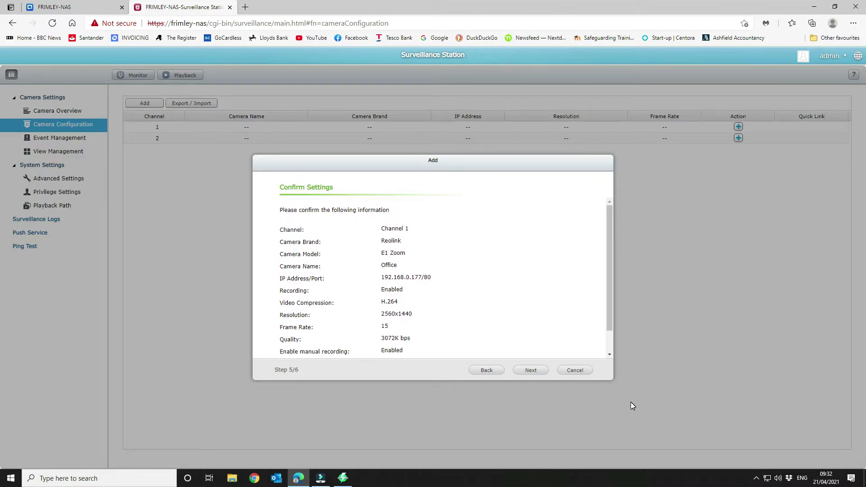
pyautogui.click(528, 372)
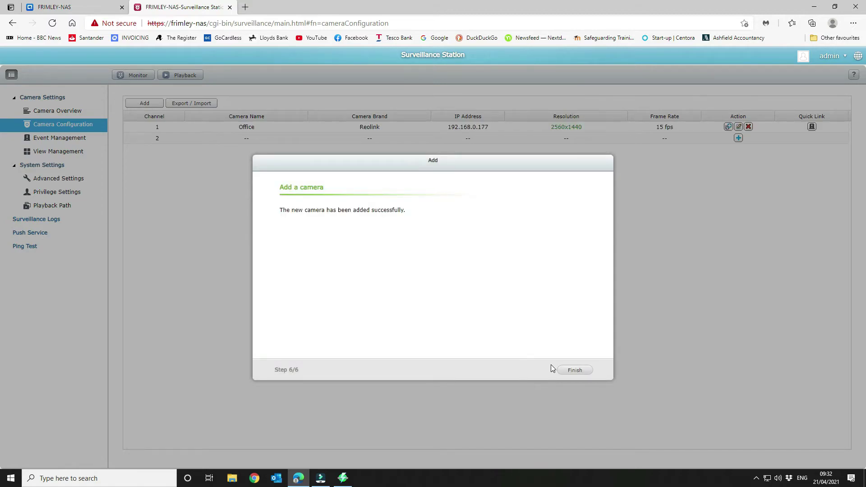
pyautogui.click(580, 371)
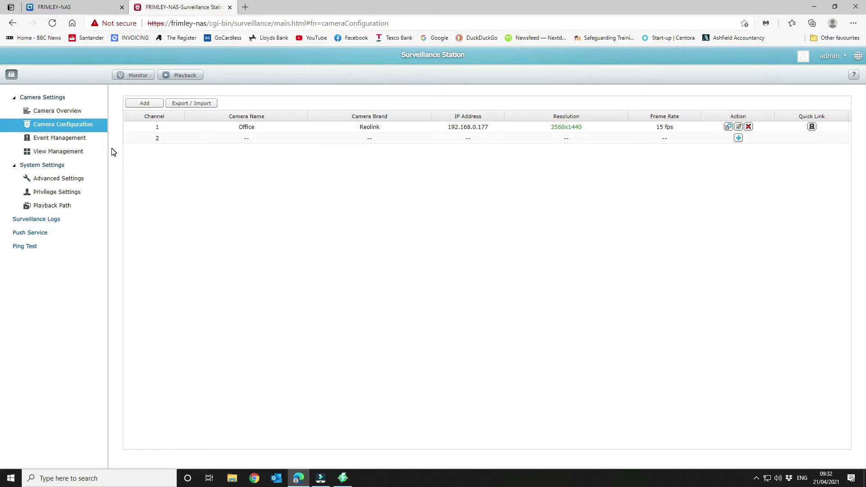
# Step: Check Camera Overview and the Office camera's edit dialog, then go to Event Management
pyautogui.click(77, 113)
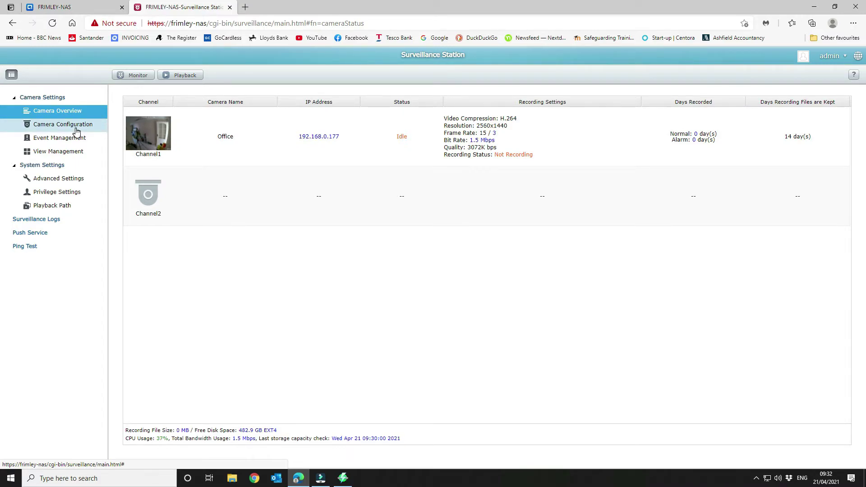
pyautogui.click(76, 126)
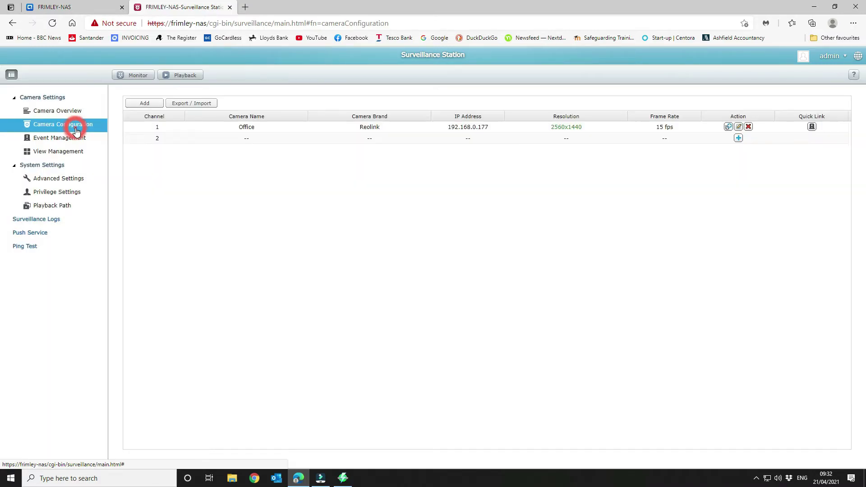
pyautogui.click(741, 127)
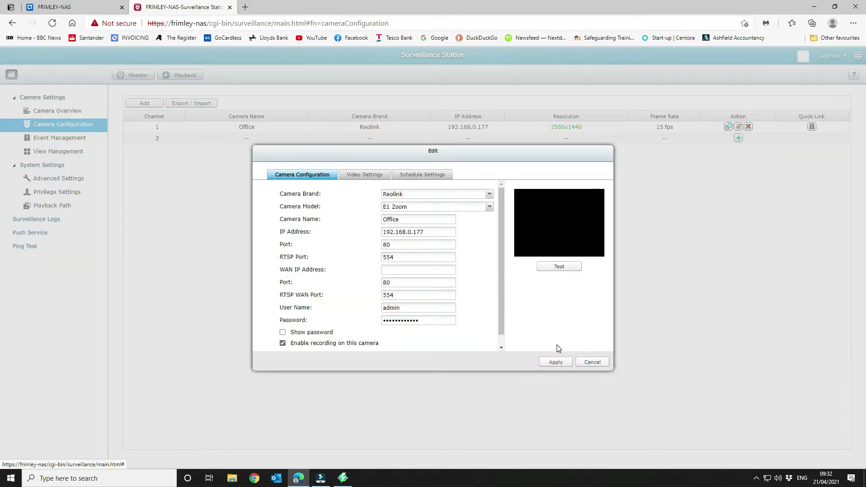
pyautogui.click(594, 362)
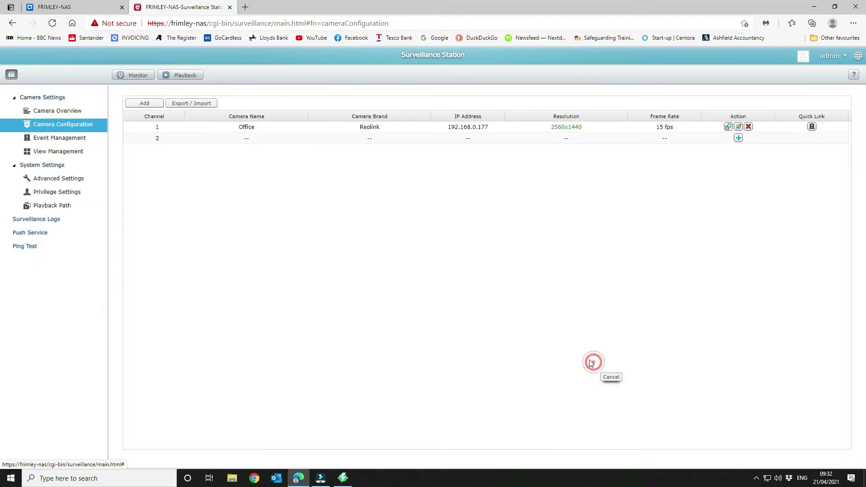
pyautogui.click(84, 139)
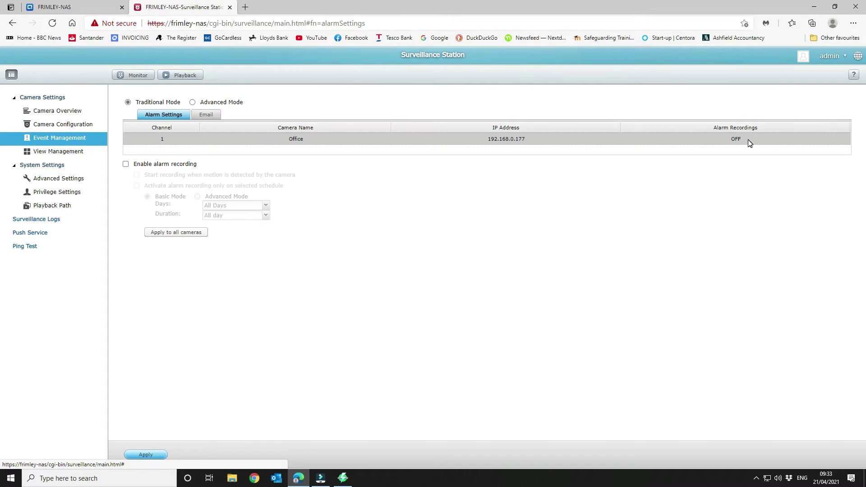
# Step: Enable motion-triggered alarm recording for All Days, All day, applied to all cameras
pyautogui.click(127, 165)
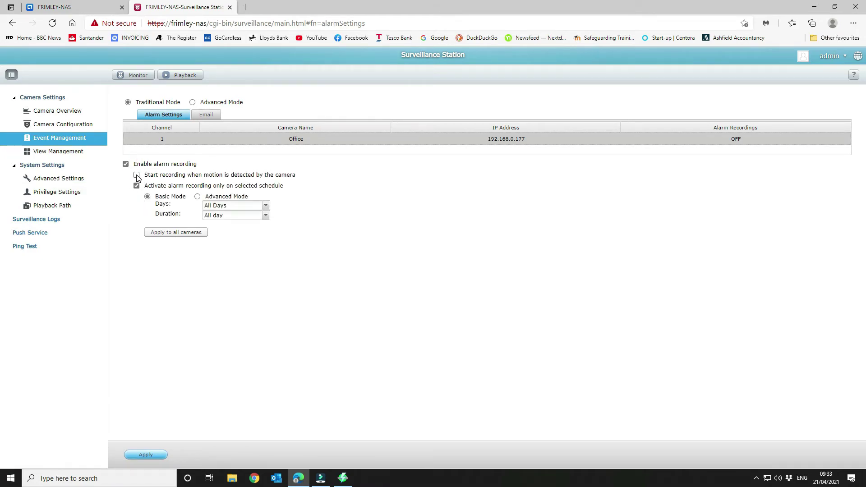
pyautogui.click(137, 176)
pyautogui.click(266, 206)
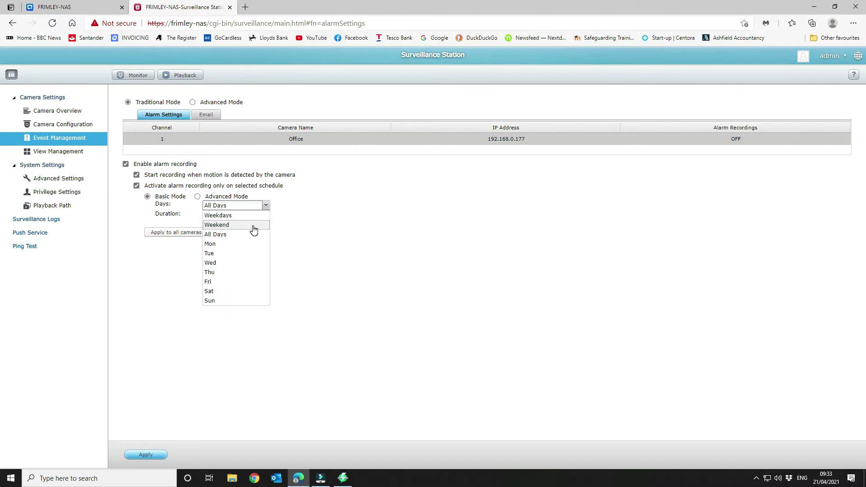
pyautogui.click(308, 199)
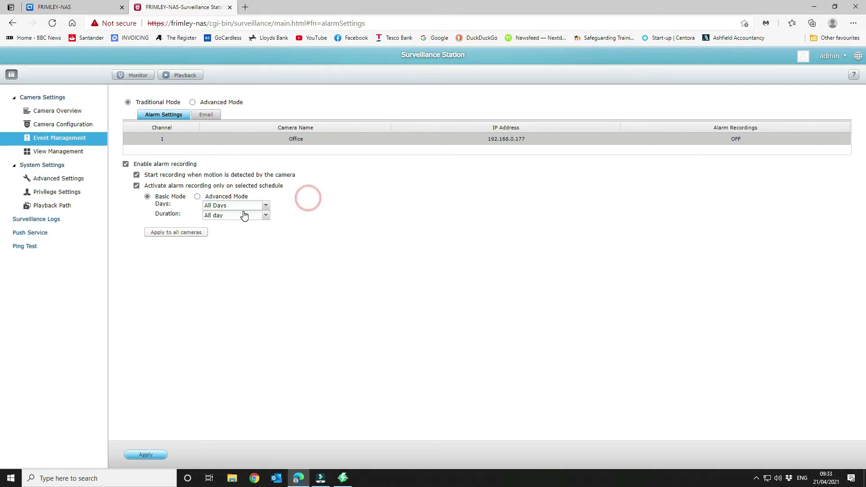
pyautogui.click(264, 216)
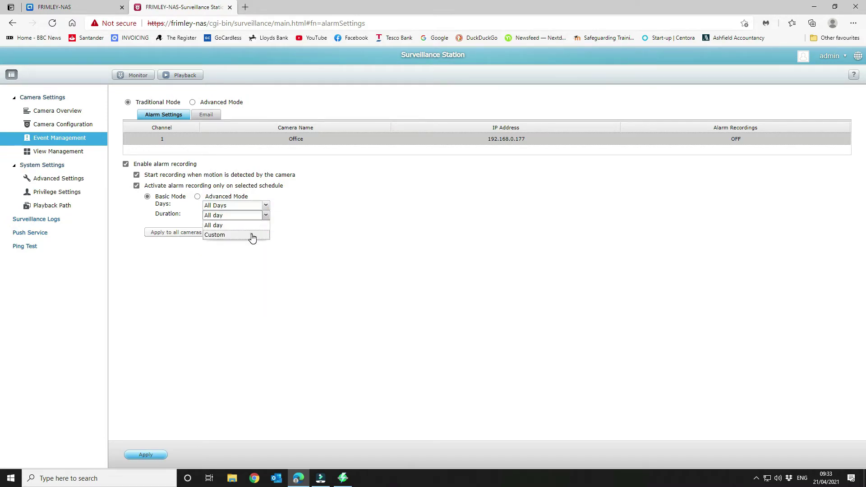
pyautogui.click(251, 235)
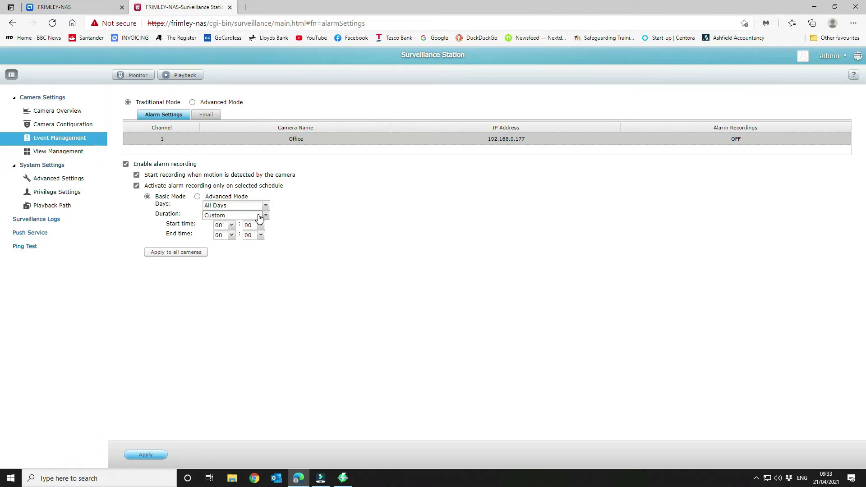
pyautogui.click(260, 217)
pyautogui.click(238, 225)
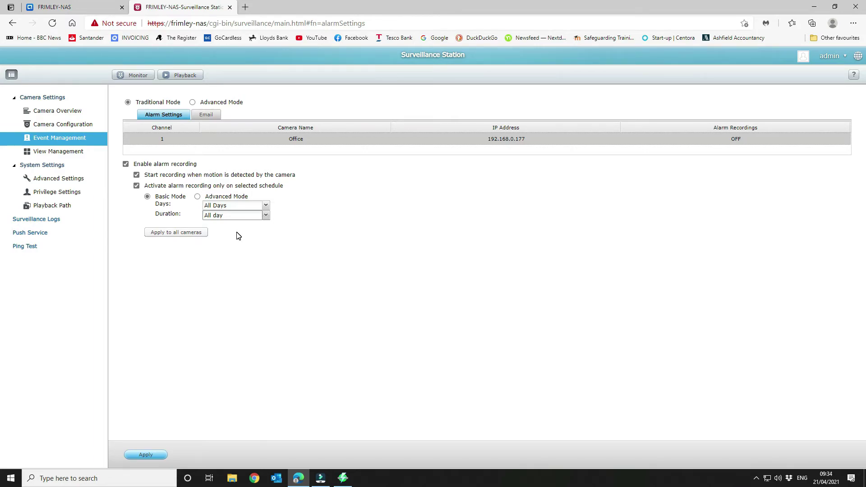
pyautogui.click(174, 233)
pyautogui.click(152, 457)
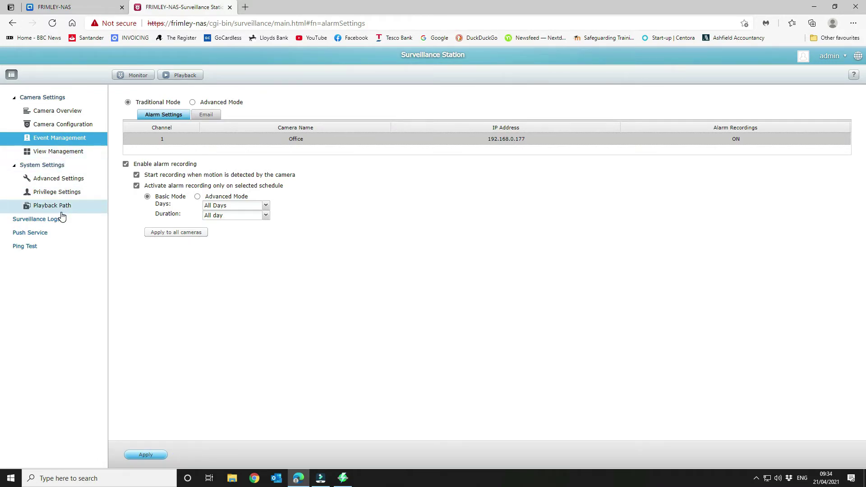
# Step: Return to Camera Configuration, minimize the browser, then restore the Surveillance Station window
pyautogui.click(53, 126)
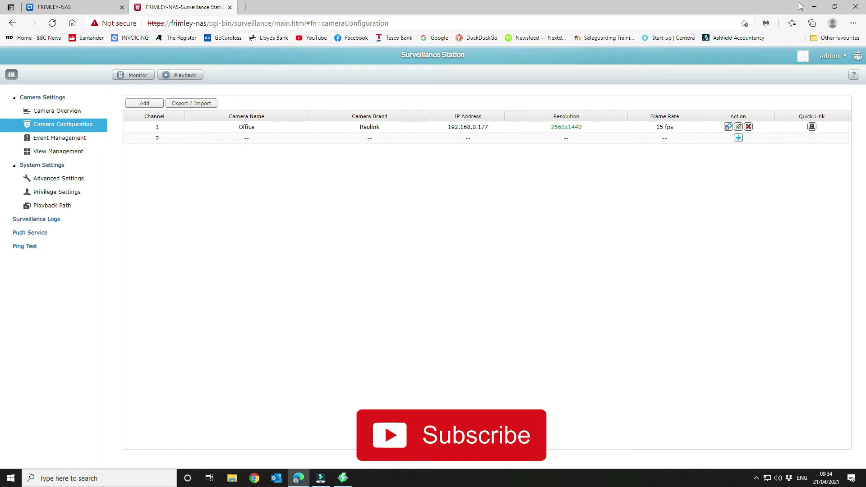
pyautogui.click(815, 8)
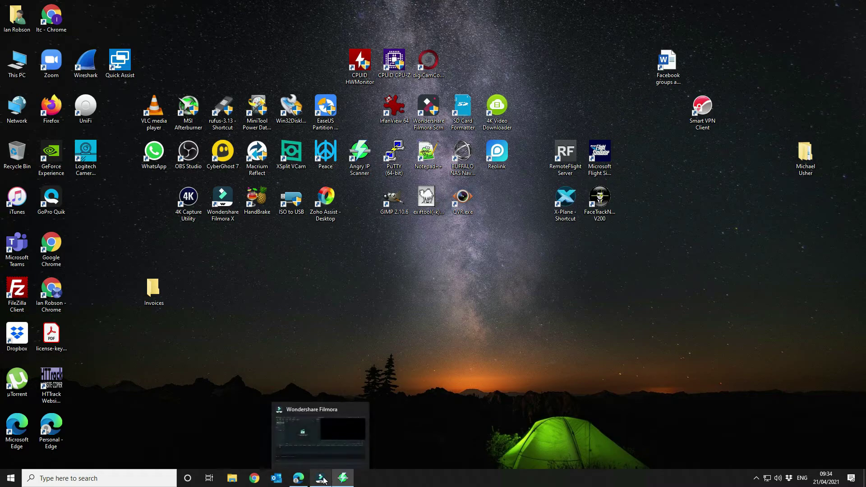
pyautogui.click(299, 477)
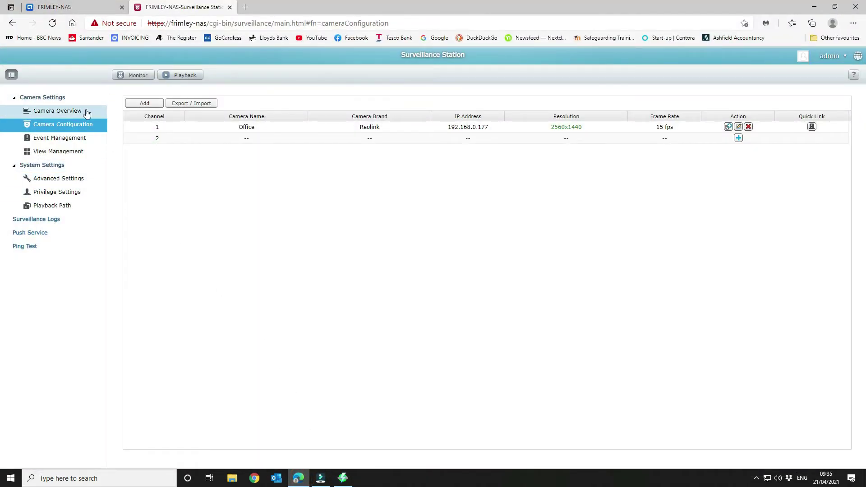
pyautogui.click(133, 75)
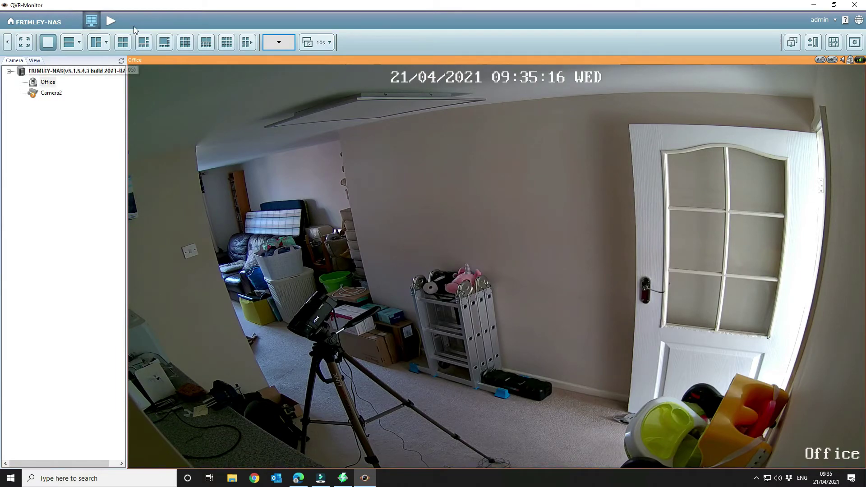
pyautogui.click(114, 21)
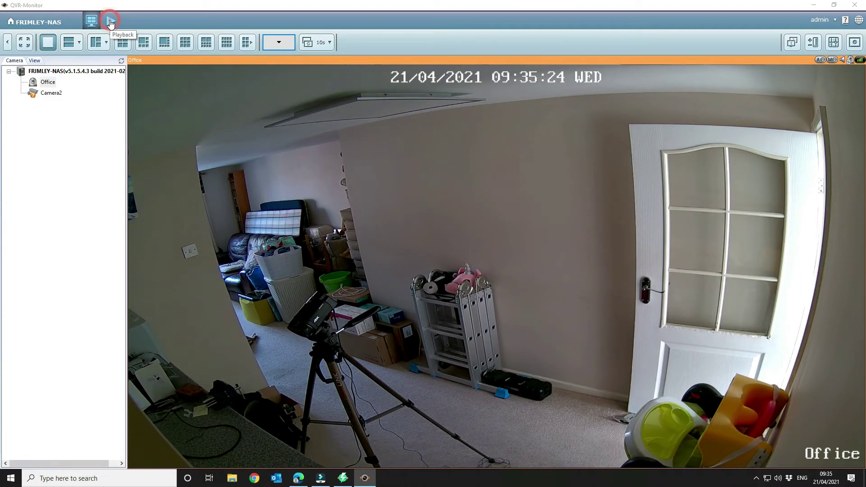
pyautogui.click(111, 22)
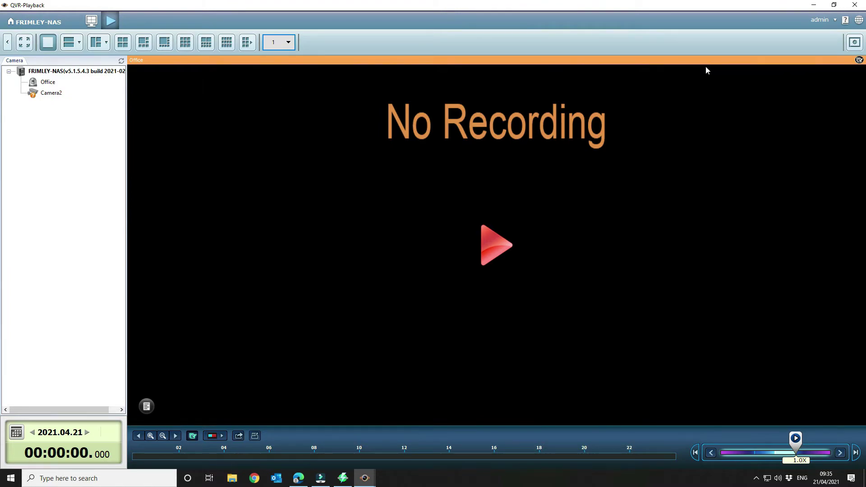
pyautogui.click(856, 4)
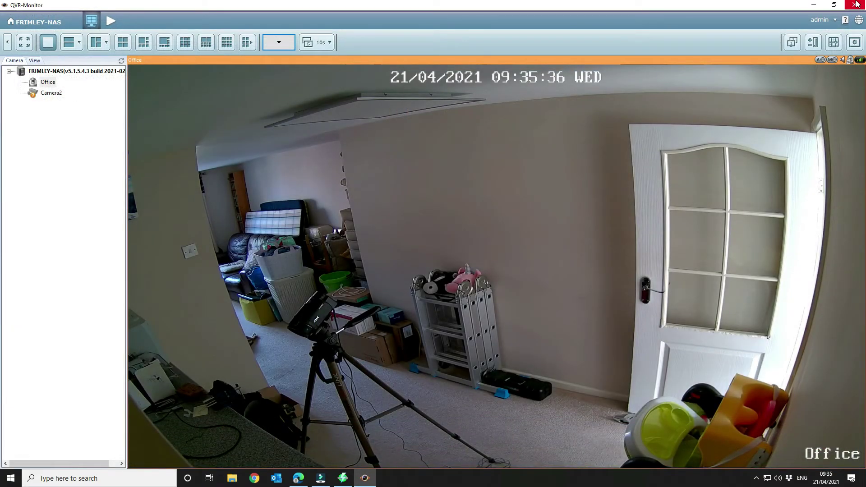
pyautogui.click(856, 4)
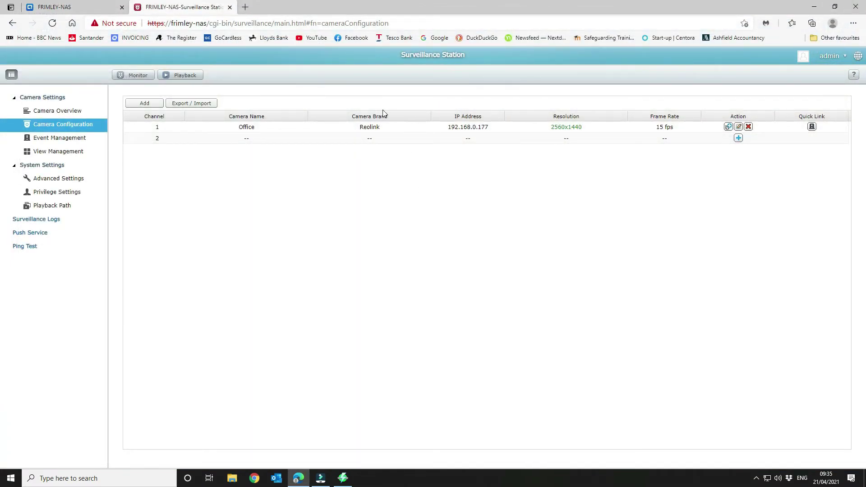
# Step: Look over Camera Configuration and Camera Overview, then reopen Event Management alarm settings
pyautogui.click(75, 143)
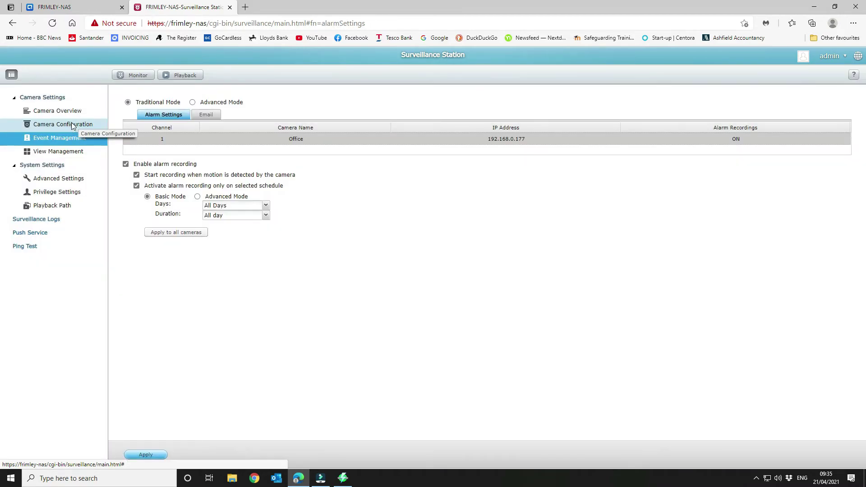
pyautogui.click(72, 126)
pyautogui.click(68, 111)
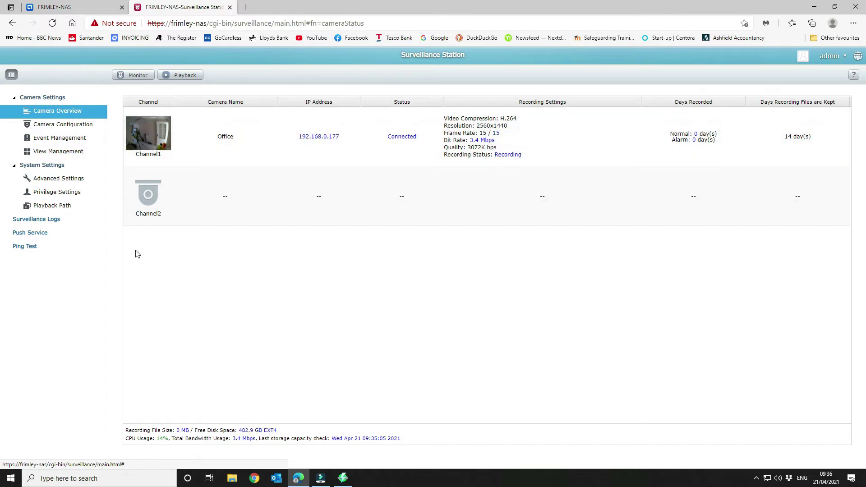
pyautogui.click(77, 140)
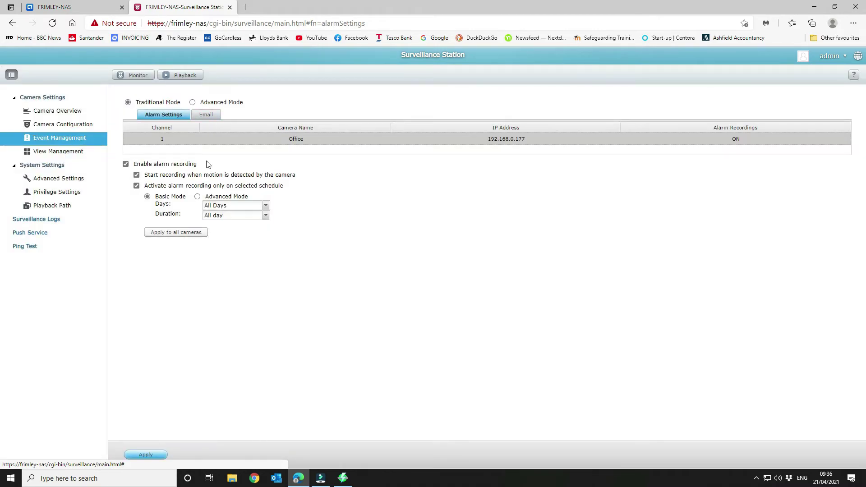
# Step: Check Advanced Settings' maximum recording file length, leaving 5 minutes, then close the Surveillance Station tab
pyautogui.click(58, 157)
pyautogui.click(63, 178)
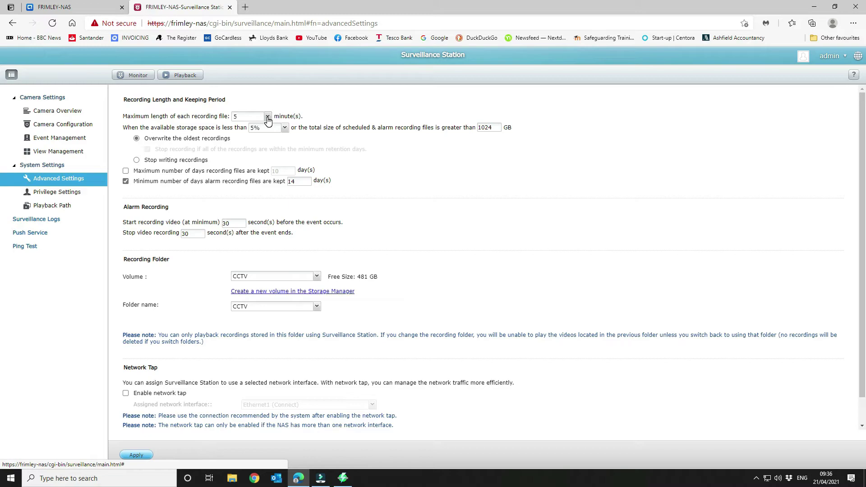
pyautogui.click(268, 117)
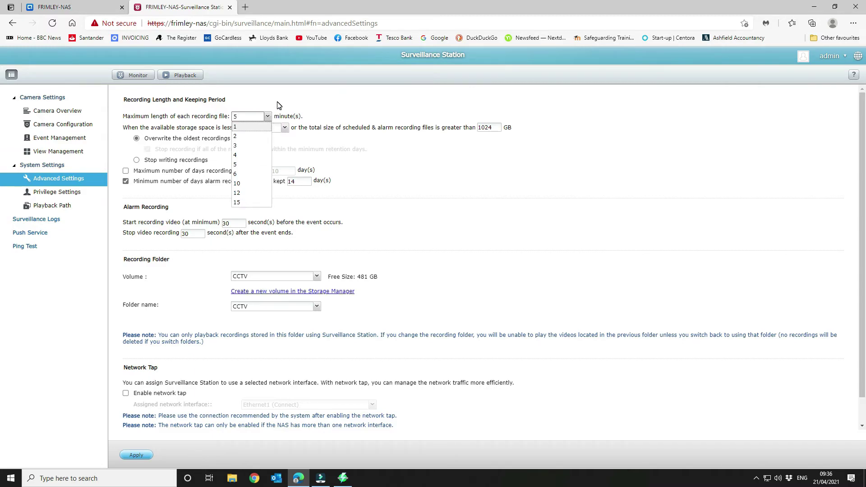
pyautogui.click(332, 101)
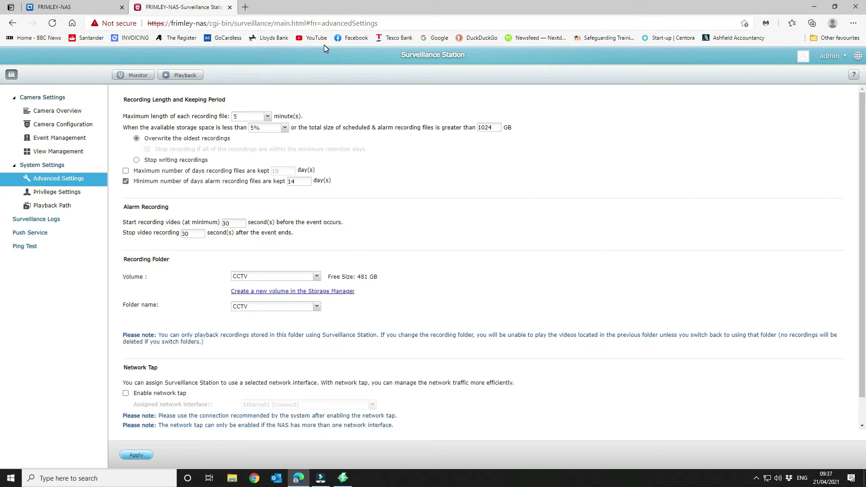
pyautogui.click(229, 7)
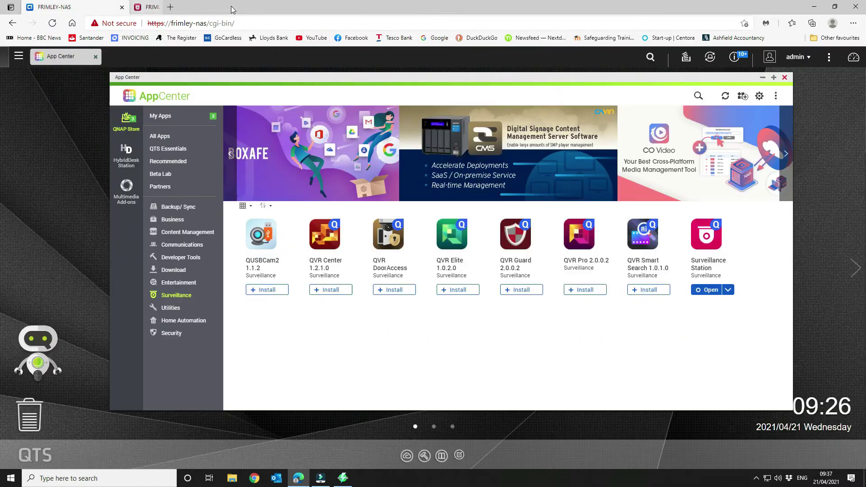
# Step: Close App Center and show the CCTV share's contents in File Station
pyautogui.click(785, 78)
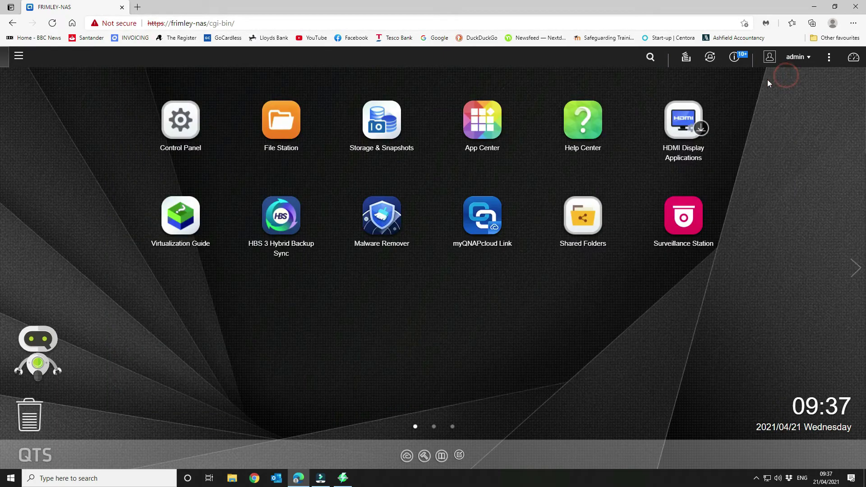
pyautogui.click(292, 116)
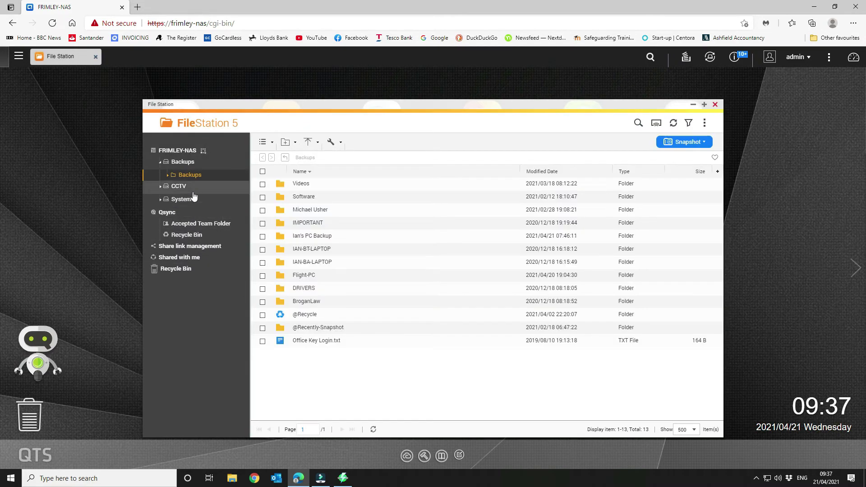
pyautogui.click(182, 186)
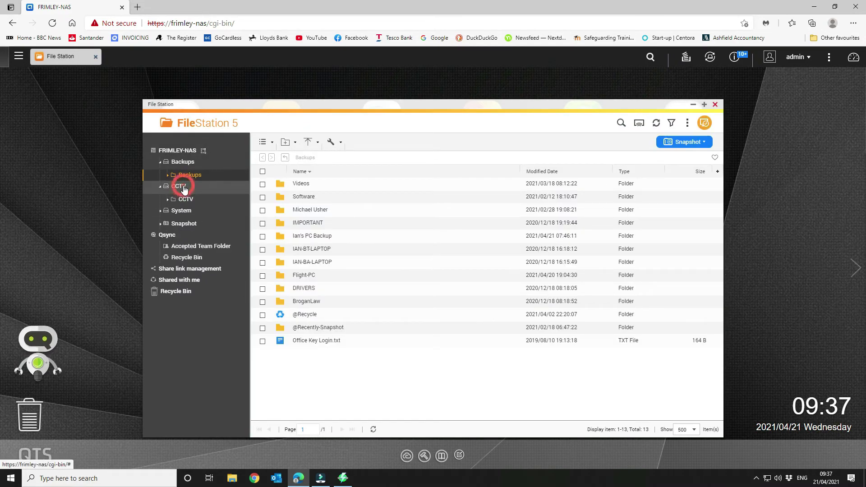
pyautogui.click(190, 200)
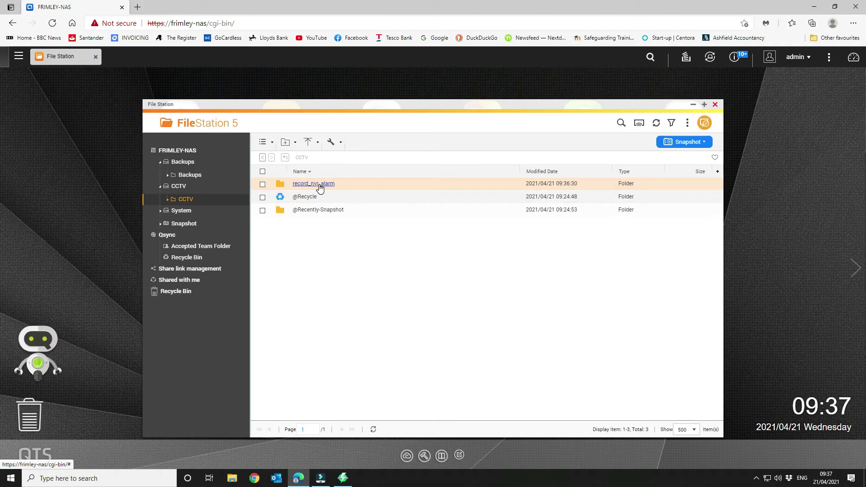
# Step: Browse record_nvr_alarm > channel1 > 2021-04-21 > 09D to the 25.44 MB alarm AVI, then close File Station
pyautogui.click(320, 188)
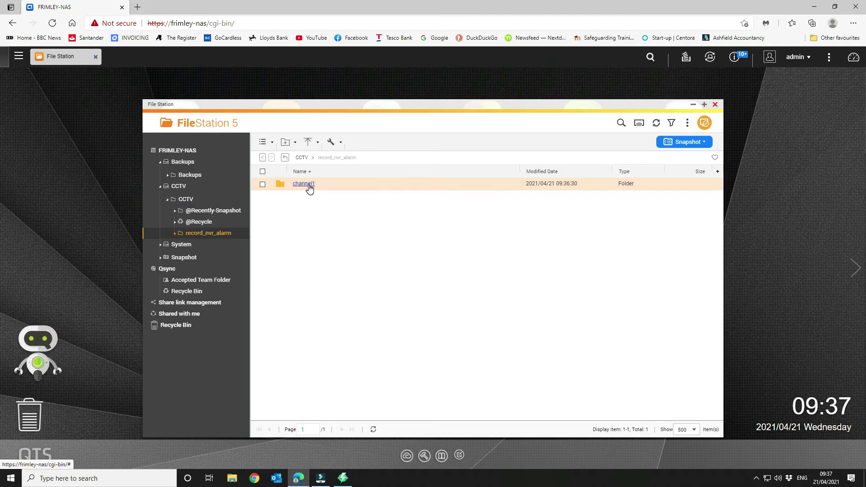
pyautogui.click(305, 184)
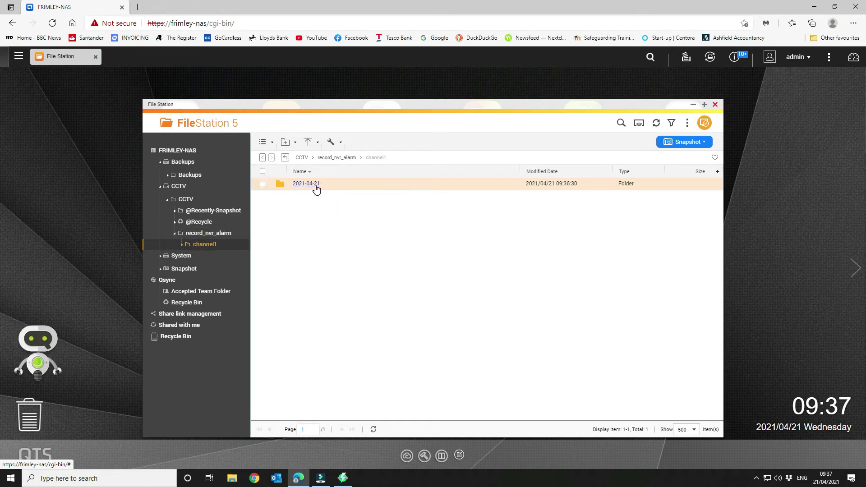
pyautogui.click(316, 188)
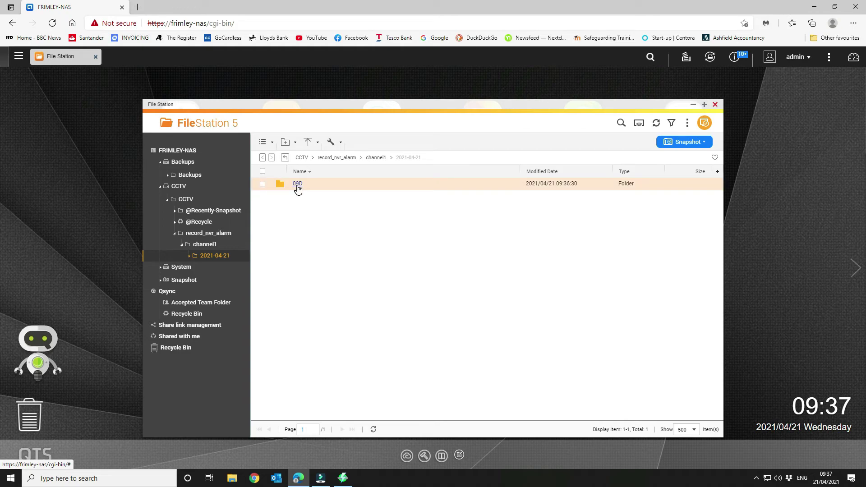
pyautogui.click(297, 185)
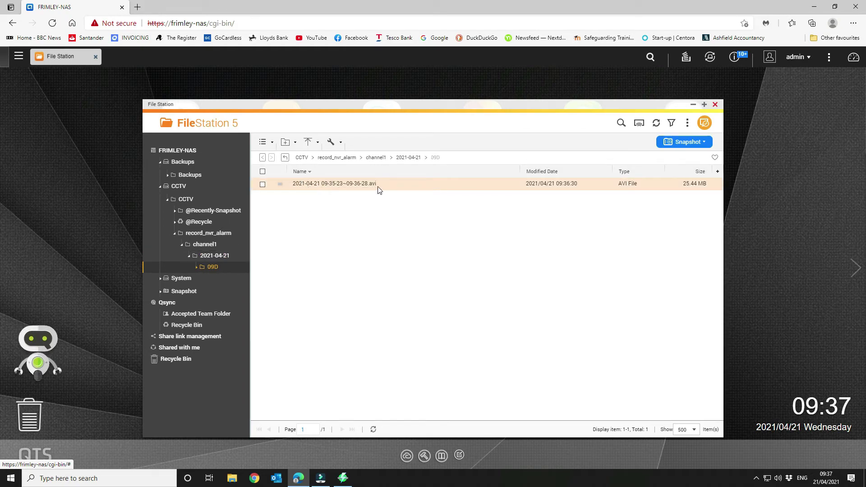
pyautogui.click(715, 104)
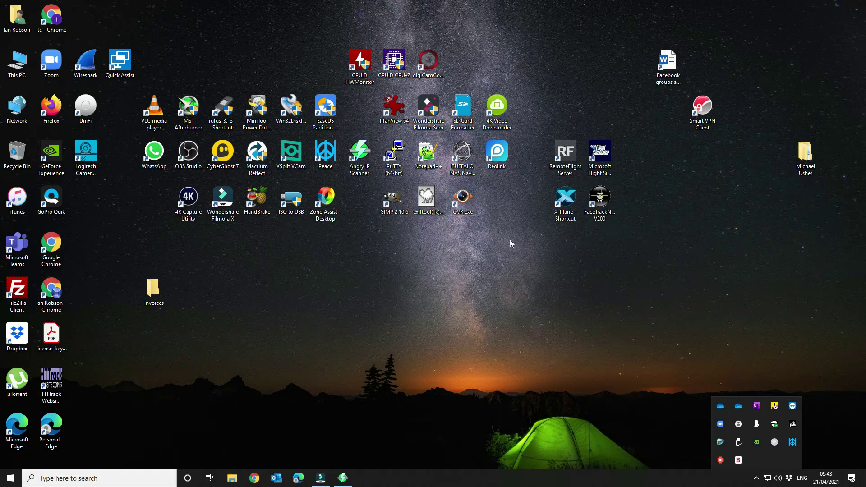
# Step: Dismiss the tray popup and launch the QVR client from its desktop shortcut
pyautogui.click(569, 285)
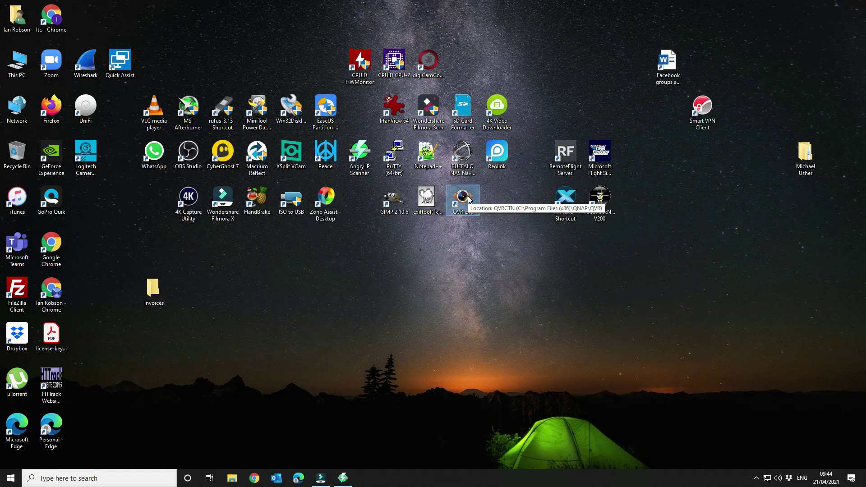
pyautogui.doubleClick(470, 200)
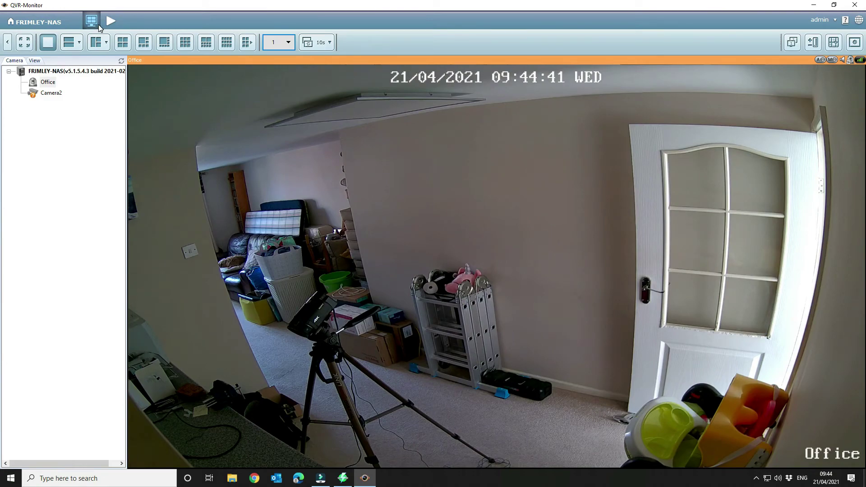
pyautogui.click(854, 44)
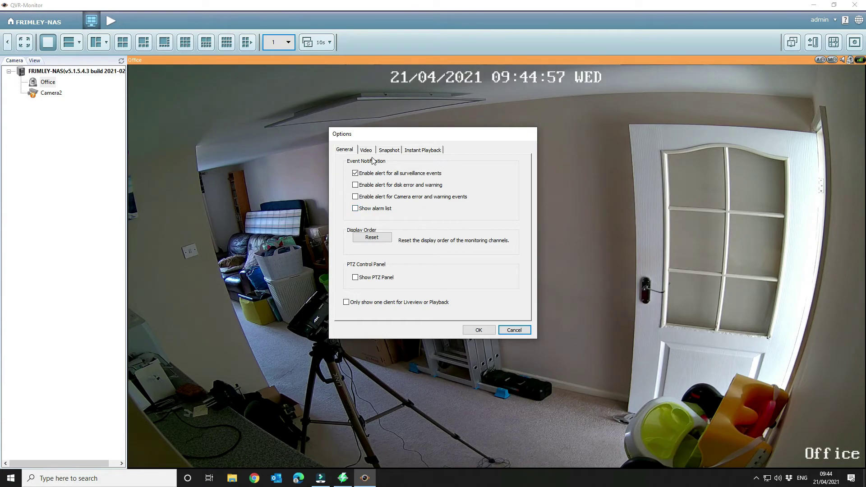
pyautogui.click(373, 155)
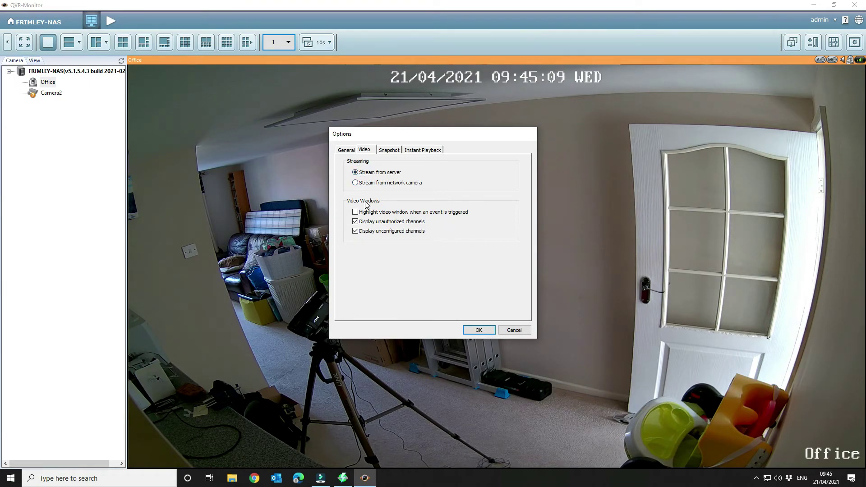
pyautogui.click(383, 153)
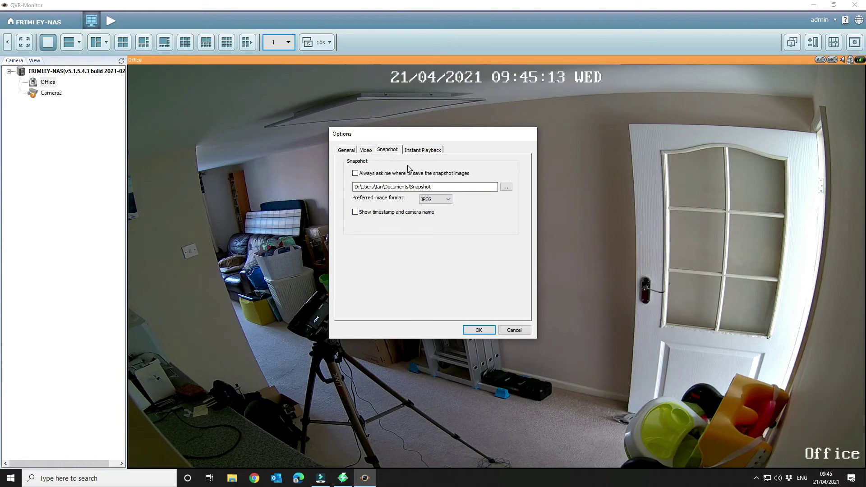
pyautogui.click(432, 153)
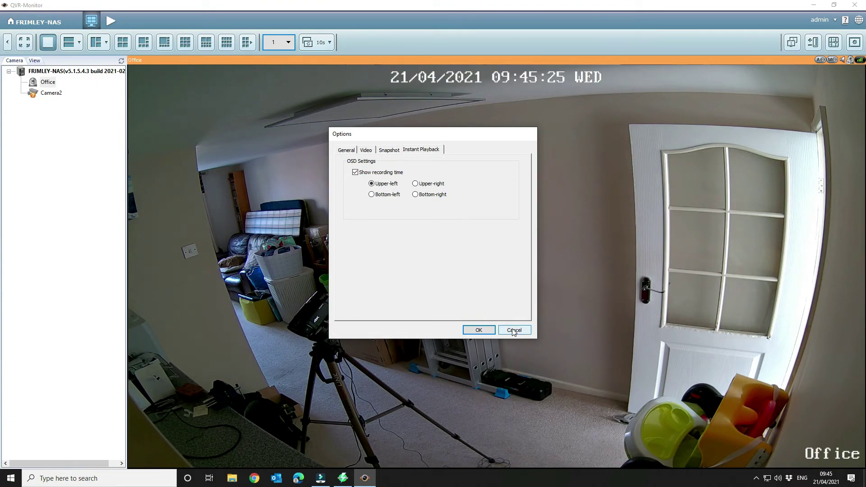
pyautogui.click(479, 331)
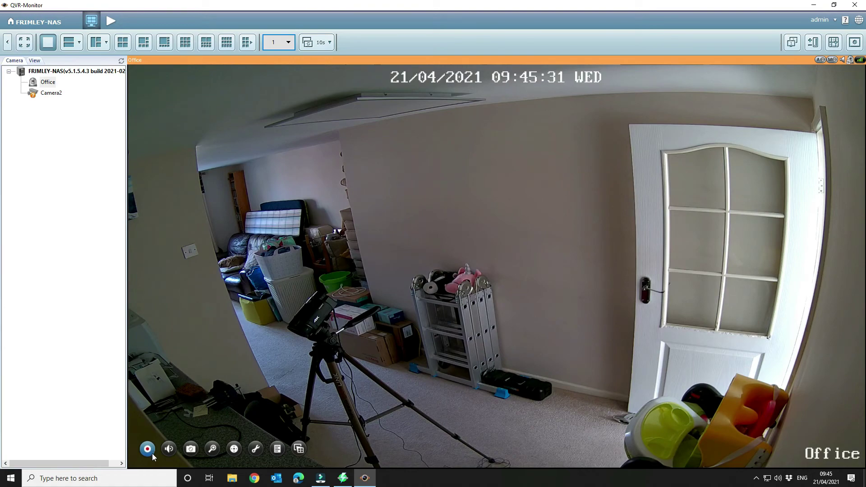
# Step: Toggle manual recording on the Office feed, then enable and unmute its live audio
pyautogui.click(147, 450)
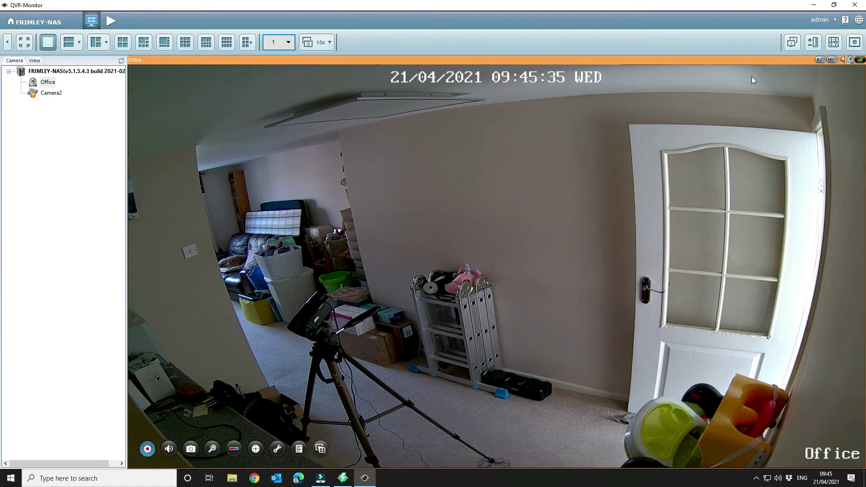
pyautogui.click(832, 59)
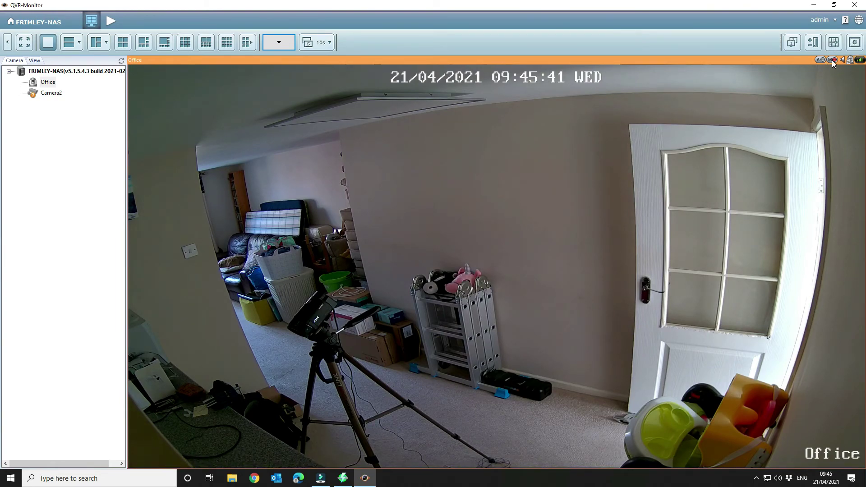
pyautogui.moveTo(149, 449)
pyautogui.moveTo(187, 467)
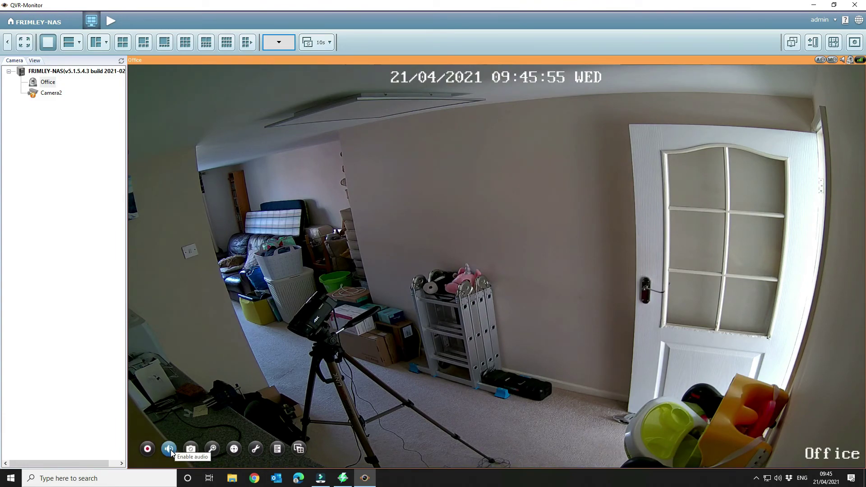
pyautogui.click(170, 449)
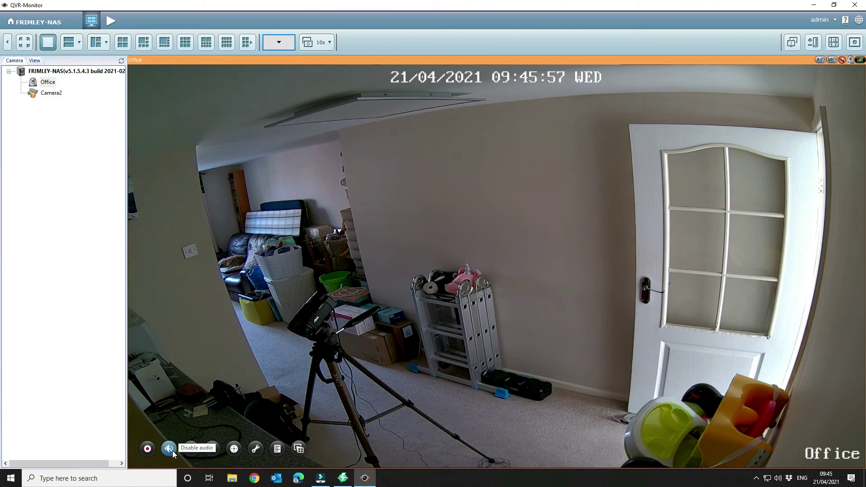
pyautogui.click(170, 449)
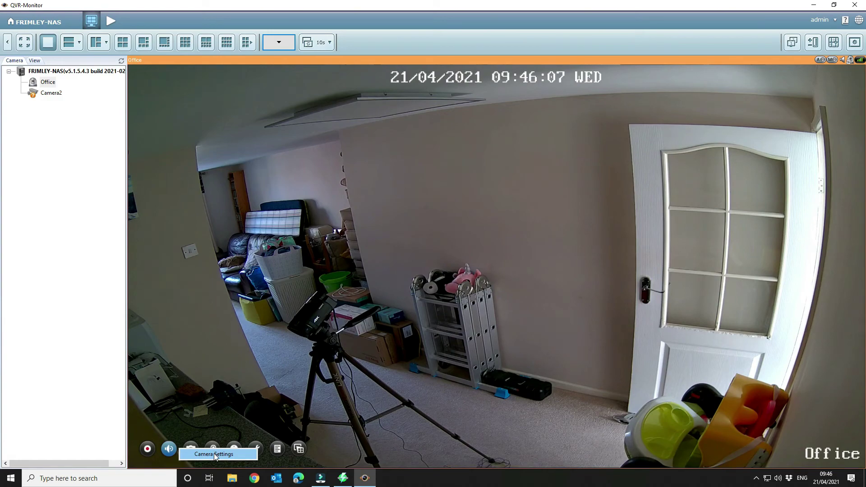
pyautogui.click(212, 456)
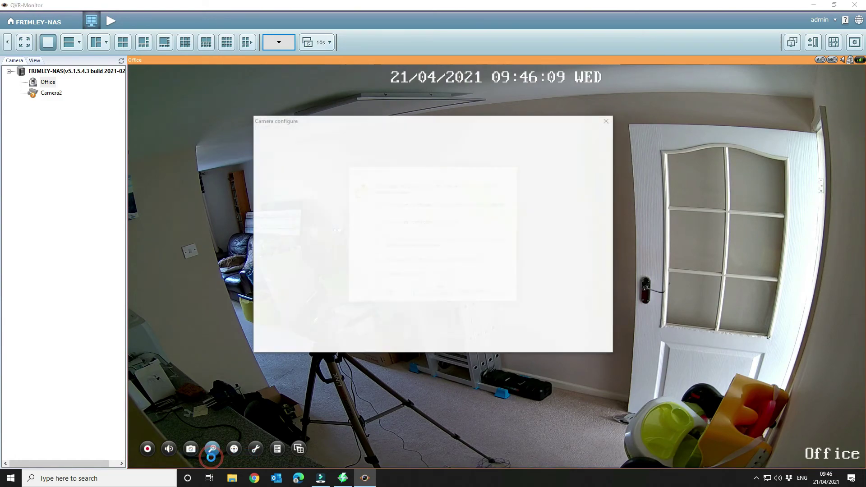
pyautogui.click(389, 292)
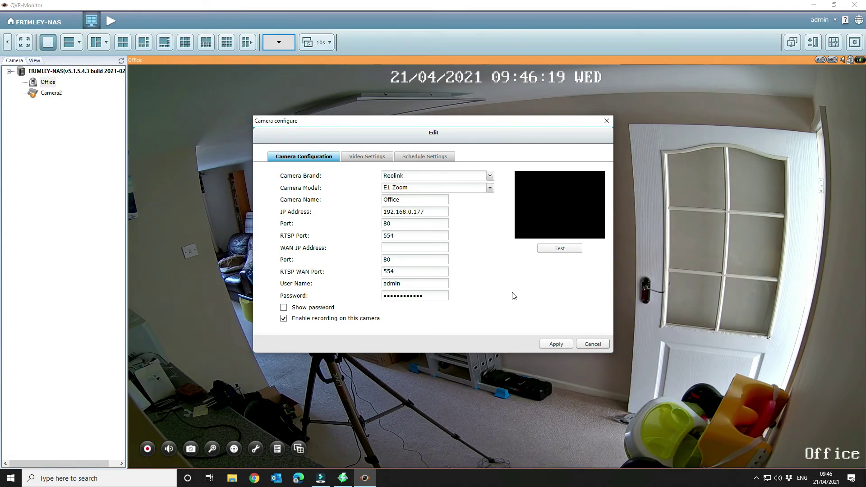
pyautogui.click(356, 156)
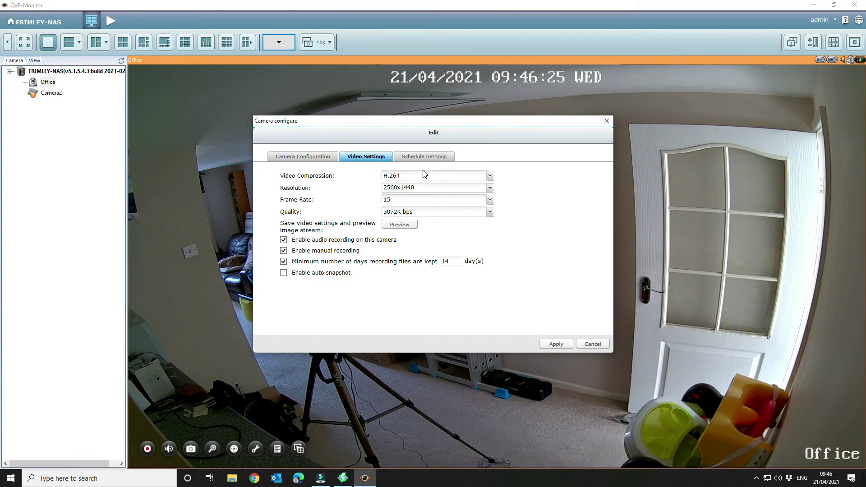
pyautogui.click(465, 188)
pyautogui.click(466, 189)
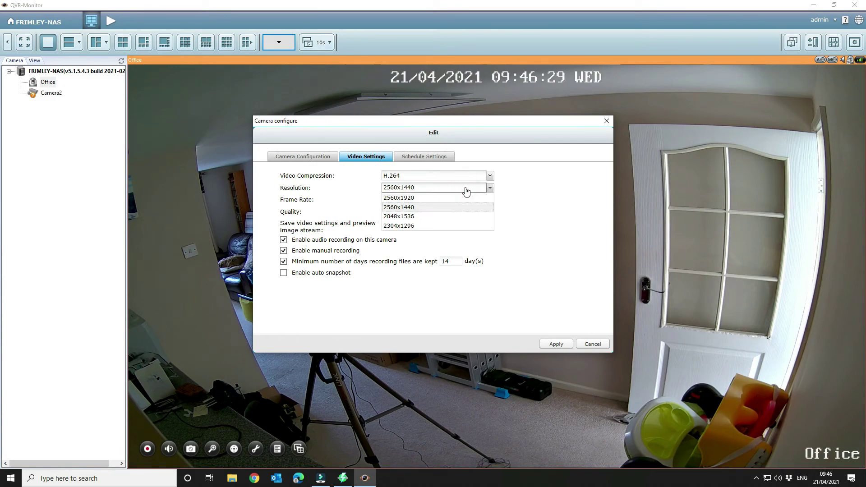
pyautogui.click(562, 184)
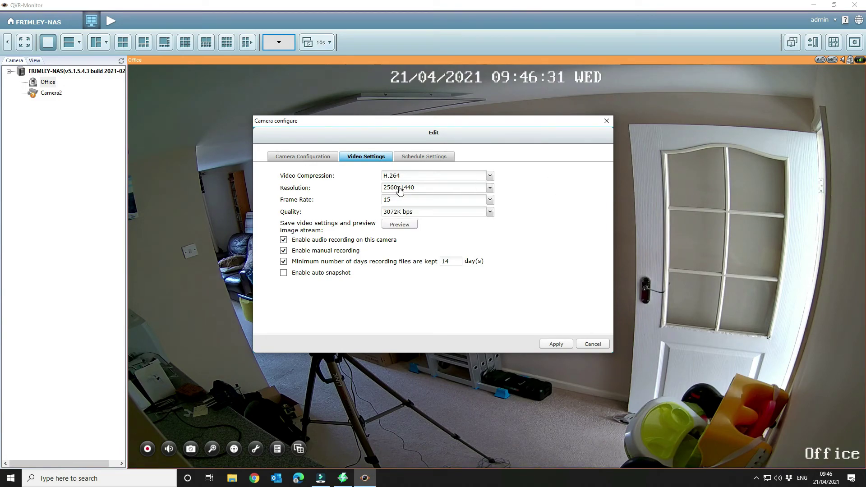
pyautogui.click(429, 215)
pyautogui.click(551, 198)
pyautogui.click(588, 345)
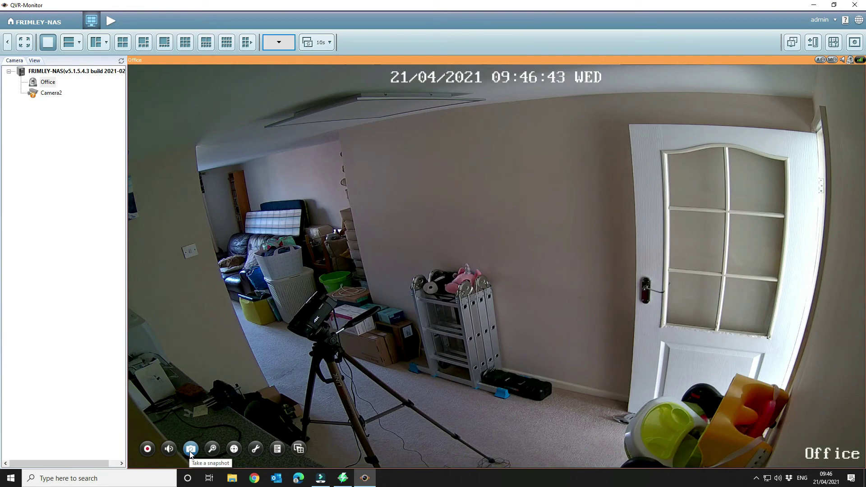
# Step: Take a snapshot of the live view, then pan the Office camera left with PTZ
pyautogui.click(190, 450)
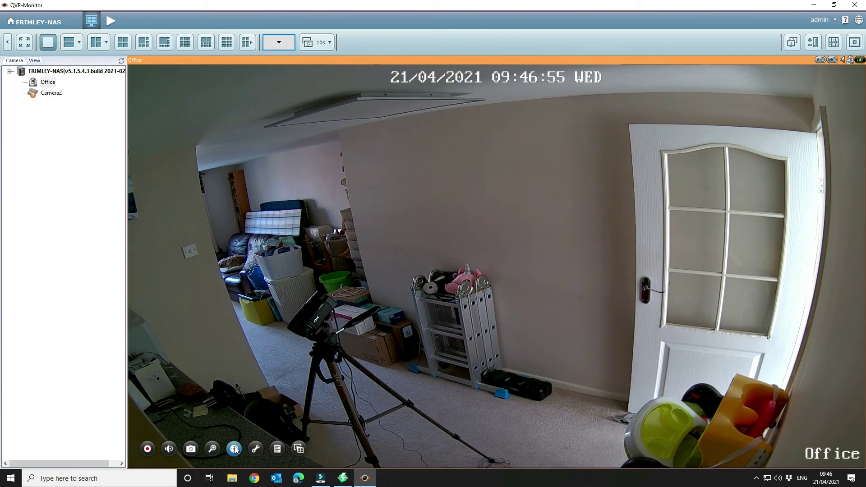
pyautogui.click(234, 449)
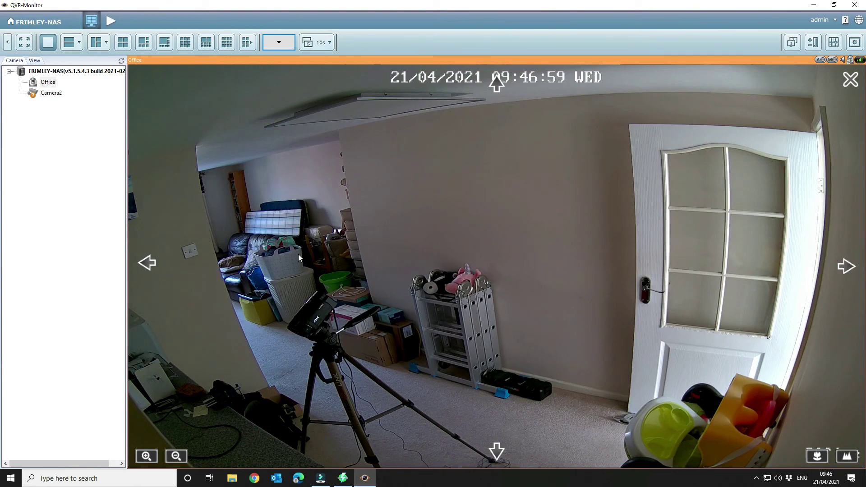
pyautogui.click(144, 263)
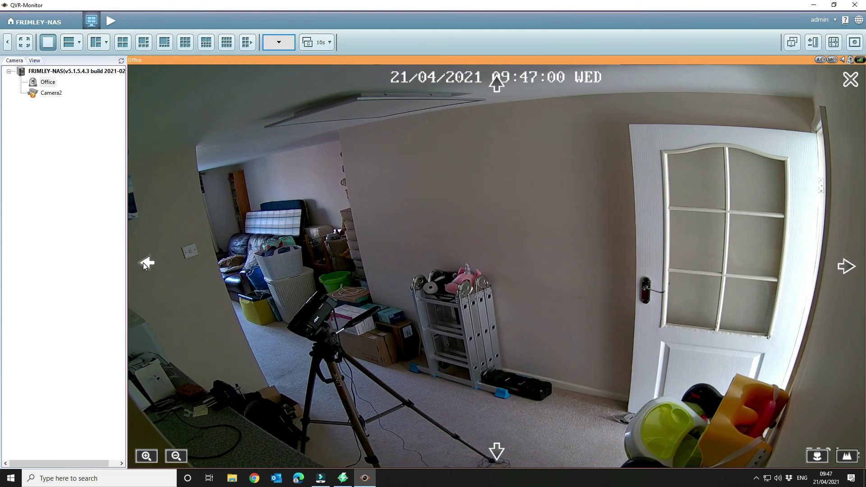
pyautogui.click(144, 264)
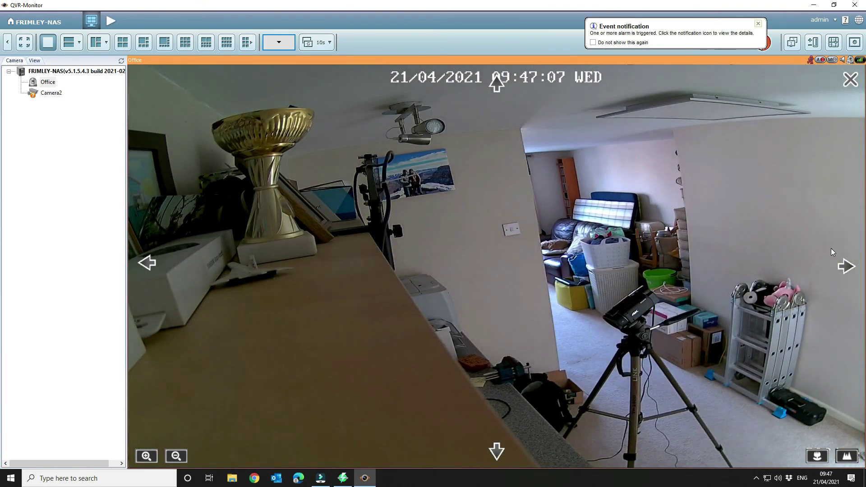
pyautogui.click(848, 271)
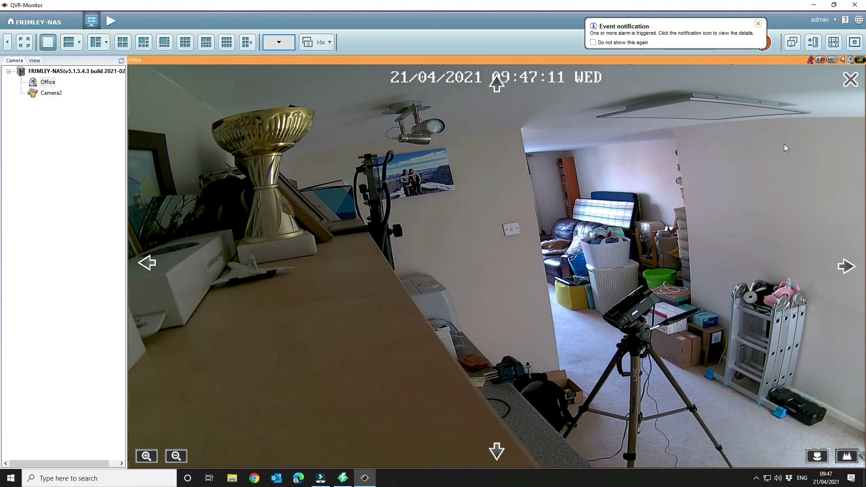
# Step: Pan the camera back right toward the door and open the motion alarm log
pyautogui.click(758, 24)
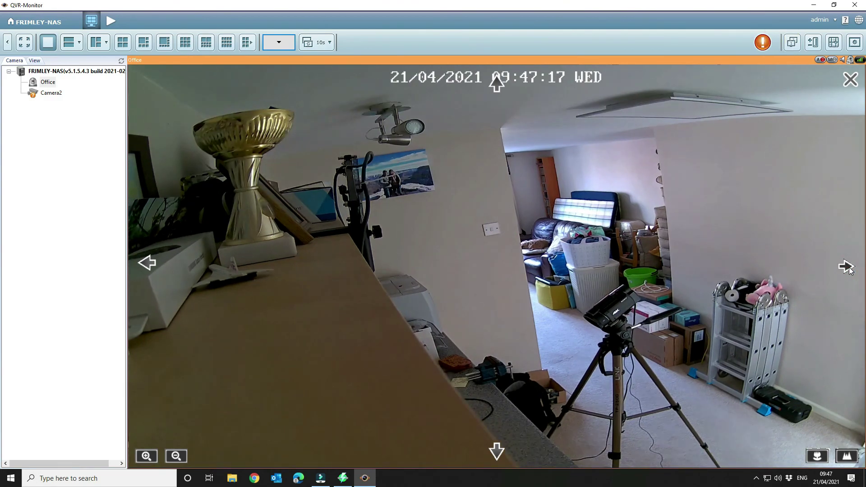
pyautogui.click(846, 267)
pyautogui.click(846, 267)
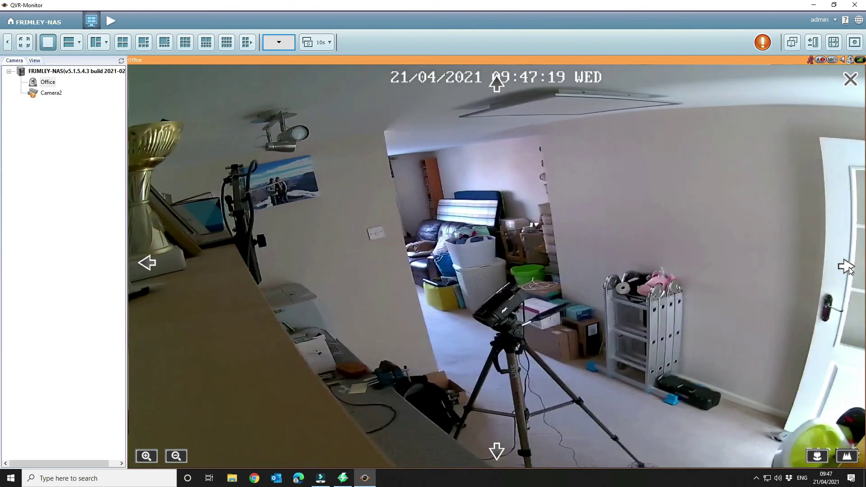
pyautogui.click(847, 268)
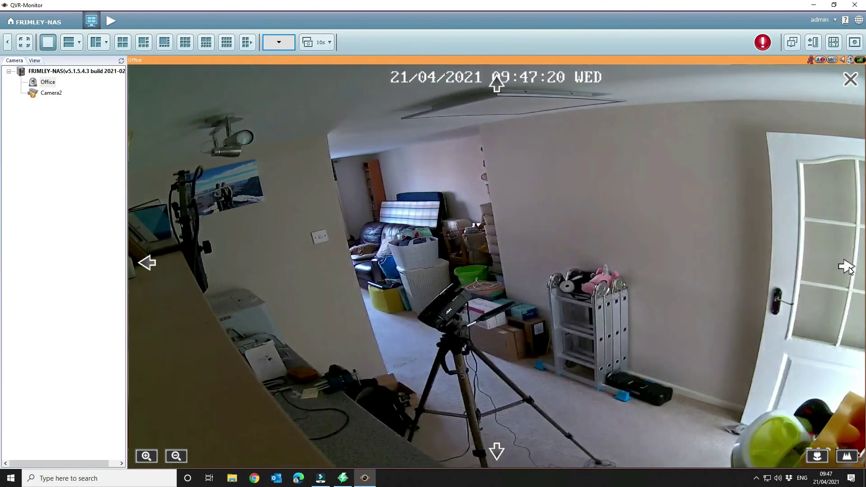
pyautogui.click(846, 267)
pyautogui.click(846, 267)
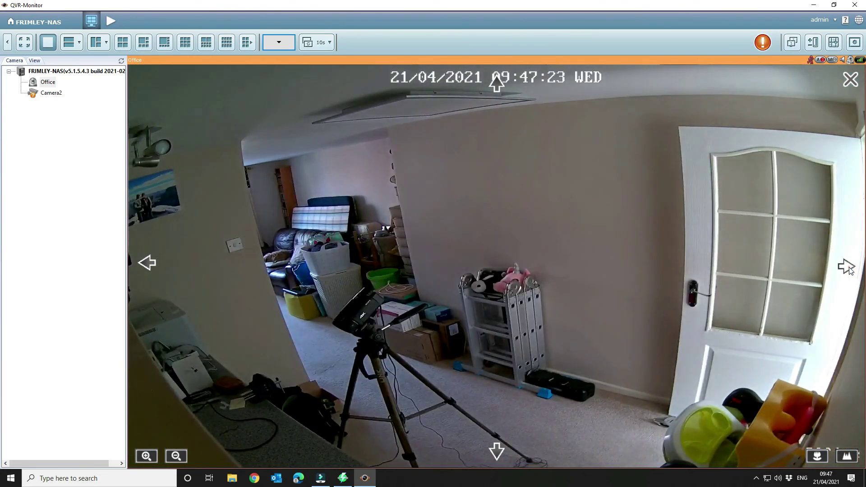
pyautogui.click(846, 267)
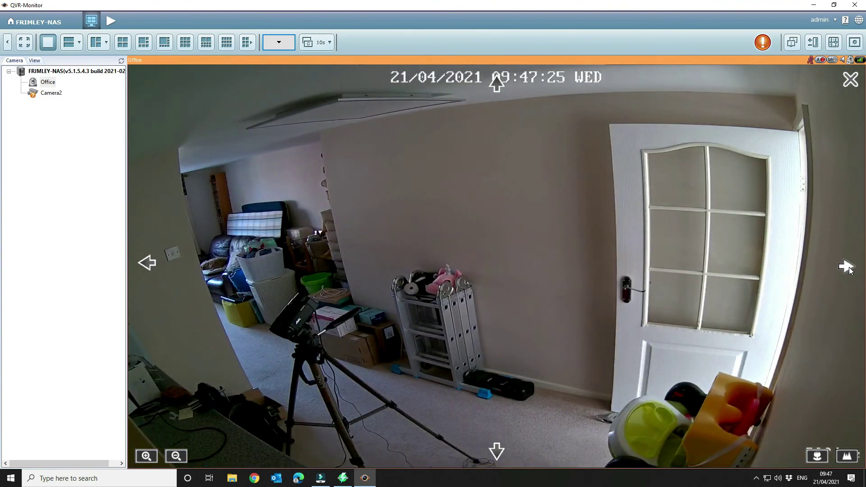
pyautogui.click(763, 43)
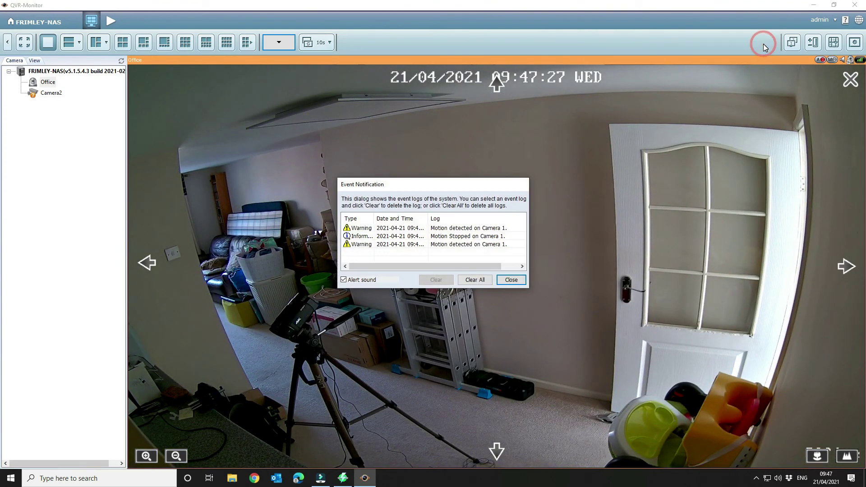
# Step: Reopen the event log and clear all listed motion events
pyautogui.click(505, 283)
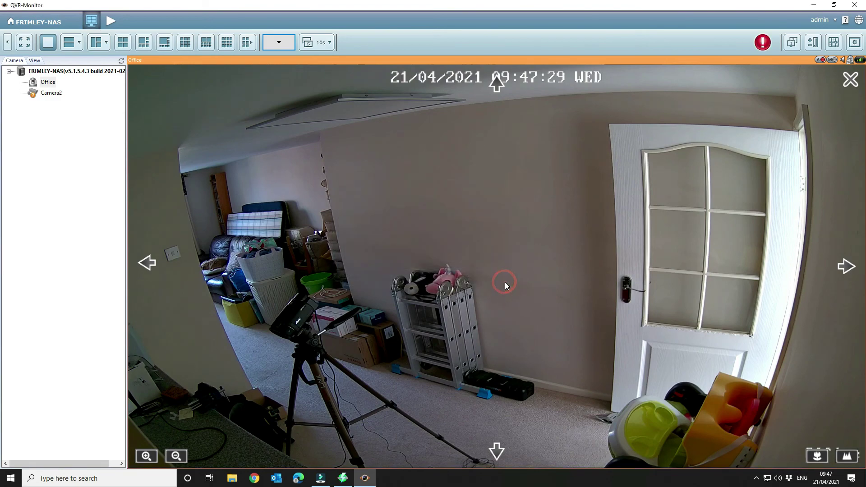
pyautogui.click(763, 43)
pyautogui.click(472, 279)
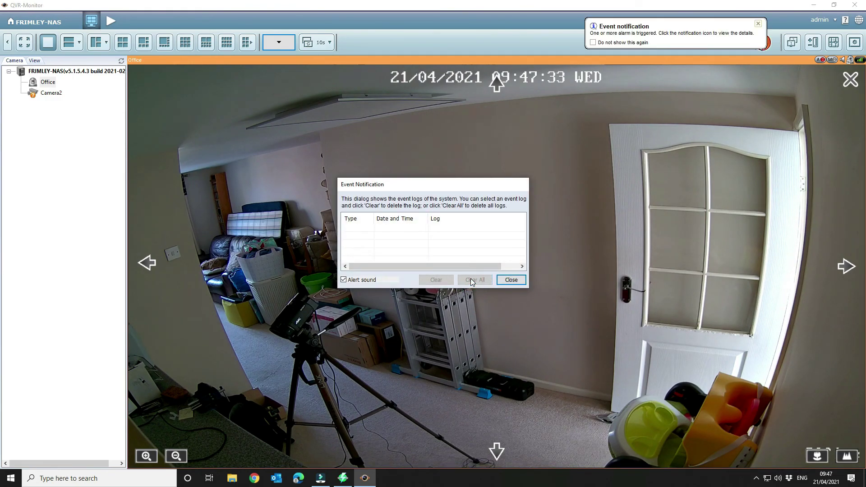
pyautogui.click(518, 281)
# Step: Clear the new Motion Stopped entry, turn off the alert sound, and close the log
pyautogui.click(758, 24)
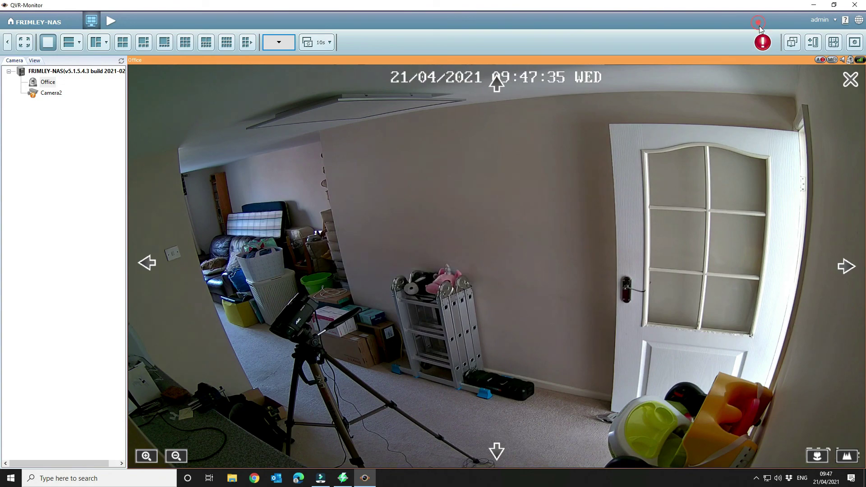
pyautogui.click(763, 43)
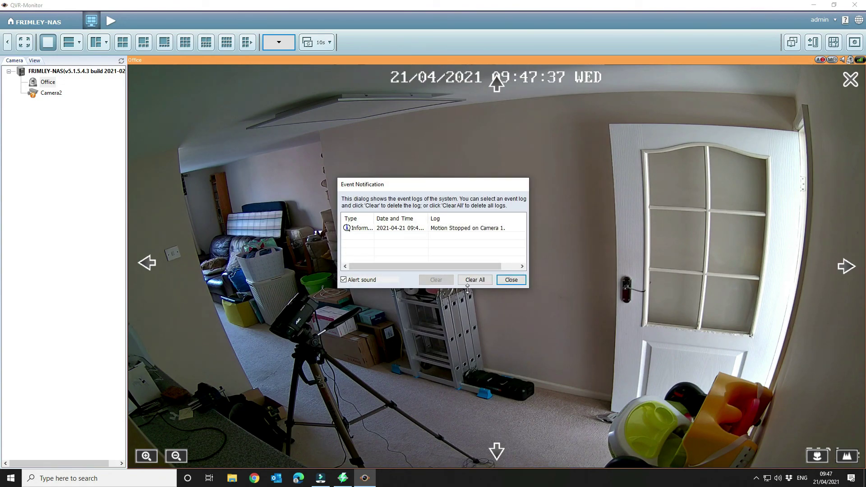
pyautogui.click(482, 281)
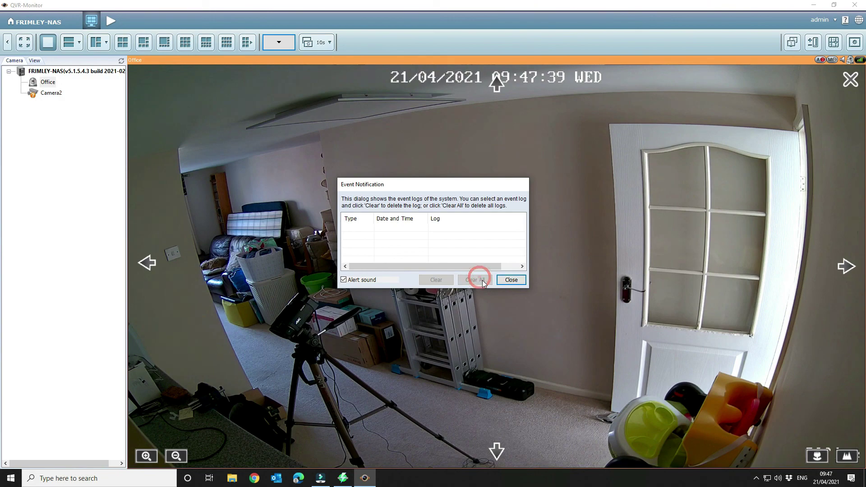
pyautogui.click(378, 280)
pyautogui.click(506, 280)
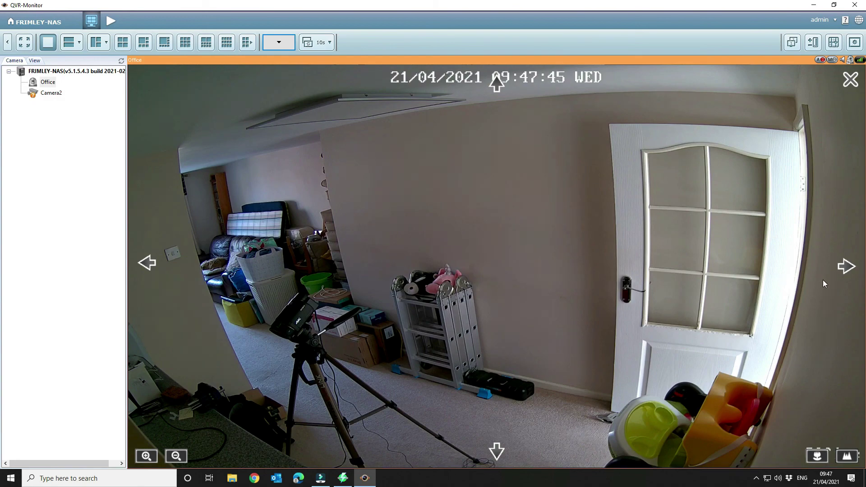
# Step: Exit pan-tilt control of the Office camera and close QVR-Monitor
pyautogui.click(852, 81)
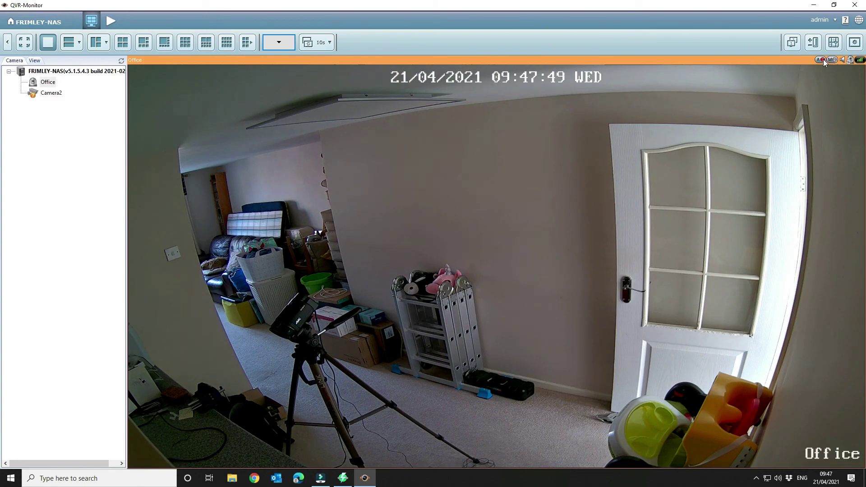
pyautogui.moveTo(373, 237)
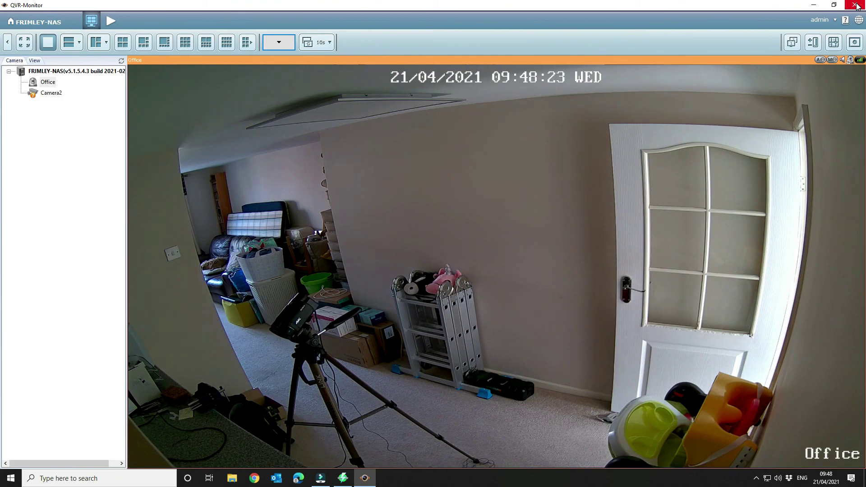
pyautogui.click(856, 6)
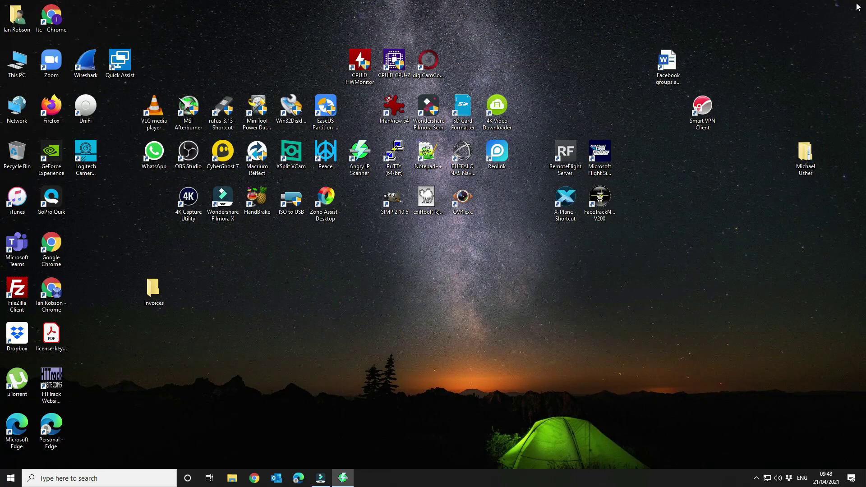